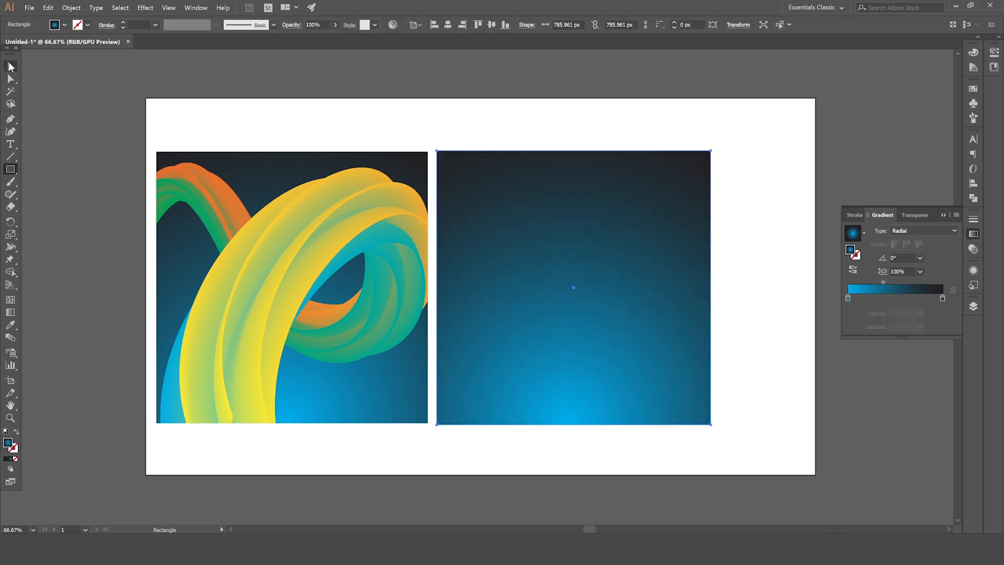
Step: Replace the gradient fill of the plain square beside the reference artwork with solid white
click(10, 66)
click(122, 78)
click(617, 221)
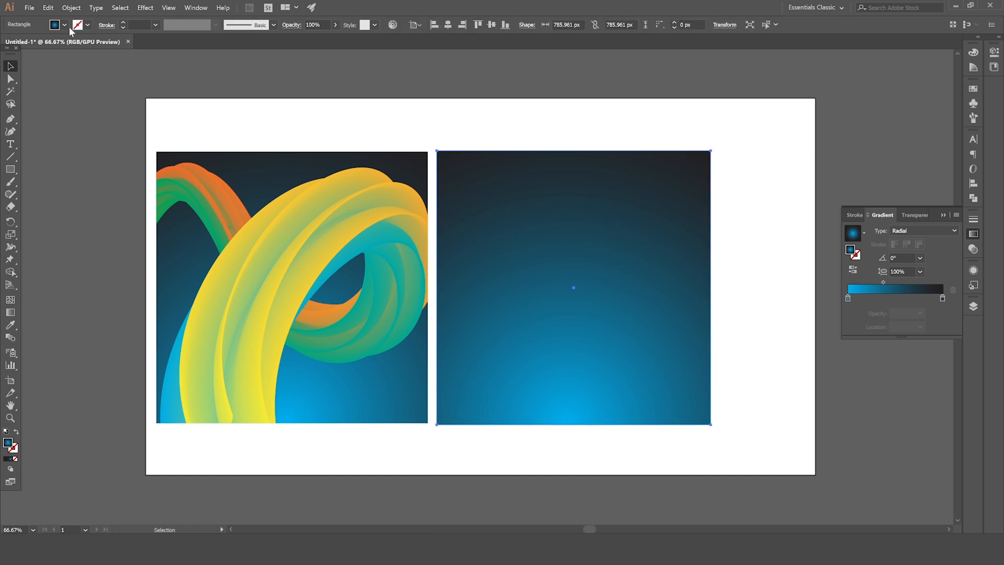
click(65, 25)
click(21, 43)
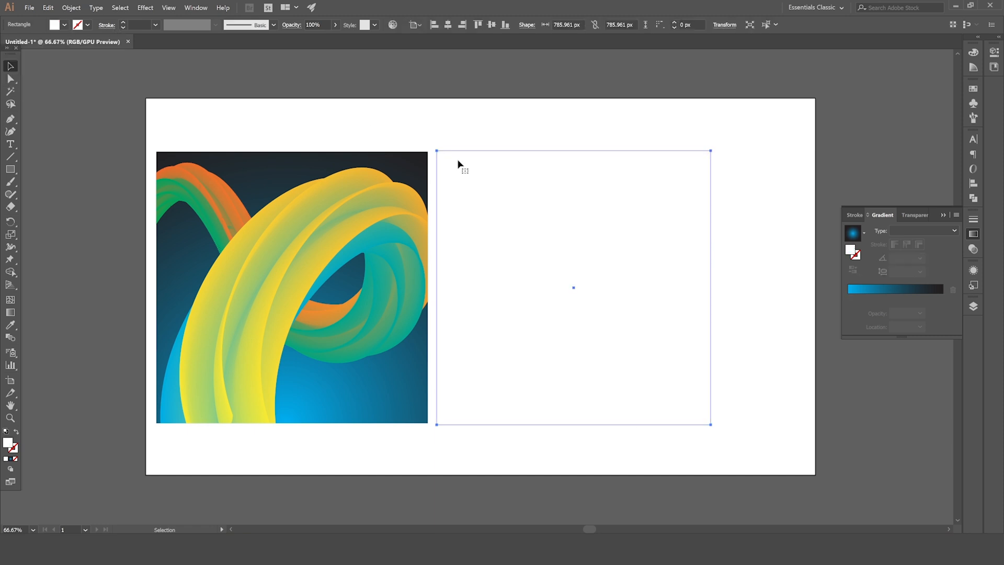
Step: Fill the plain square beside the reference artwork with the white-to-black linear gradient swatch
click(614, 112)
click(608, 204)
click(65, 25)
click(7, 64)
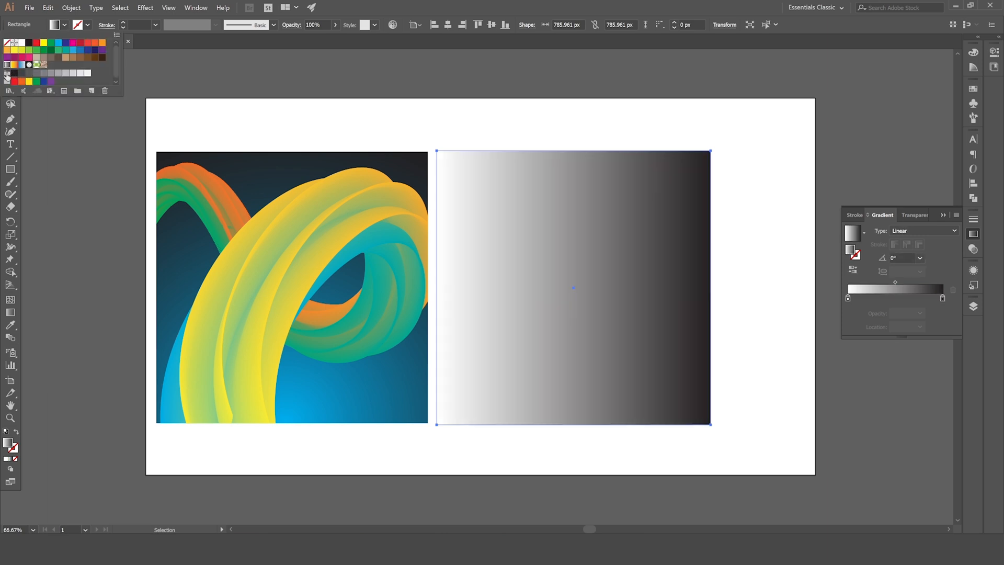
click(514, 269)
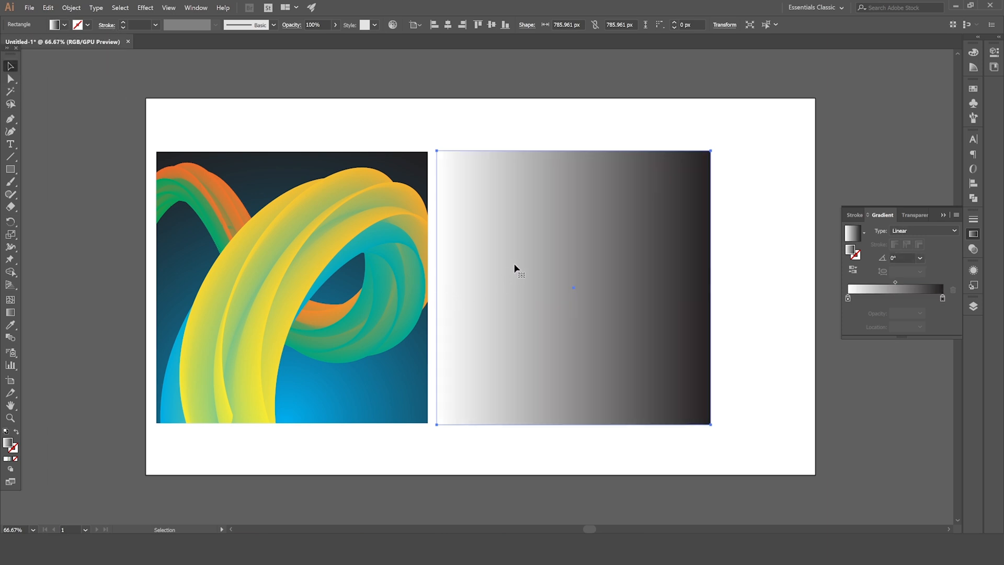
Step: Change the white stop of the square's gradient to light blue and set the gradient type to Radial
click(974, 235)
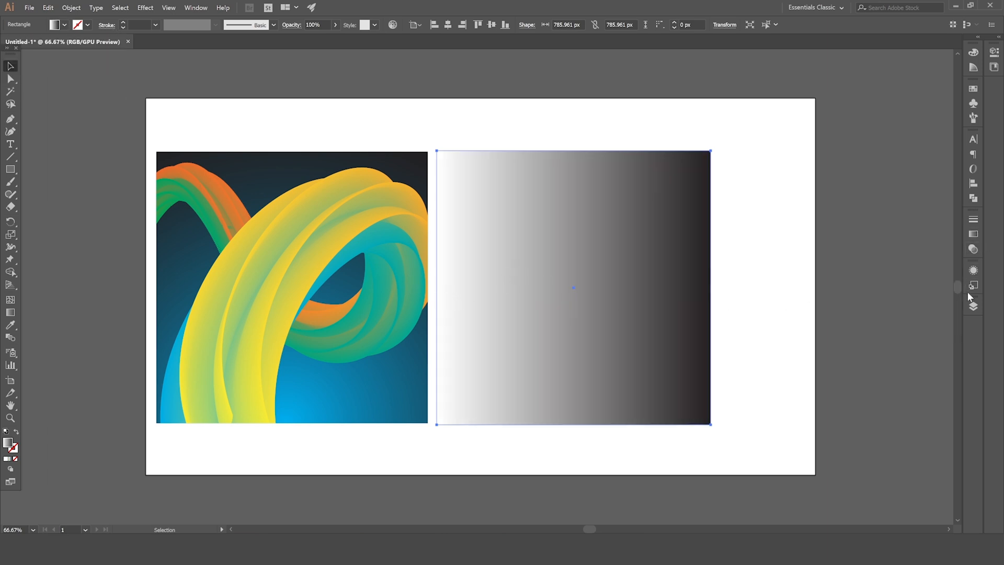
click(974, 235)
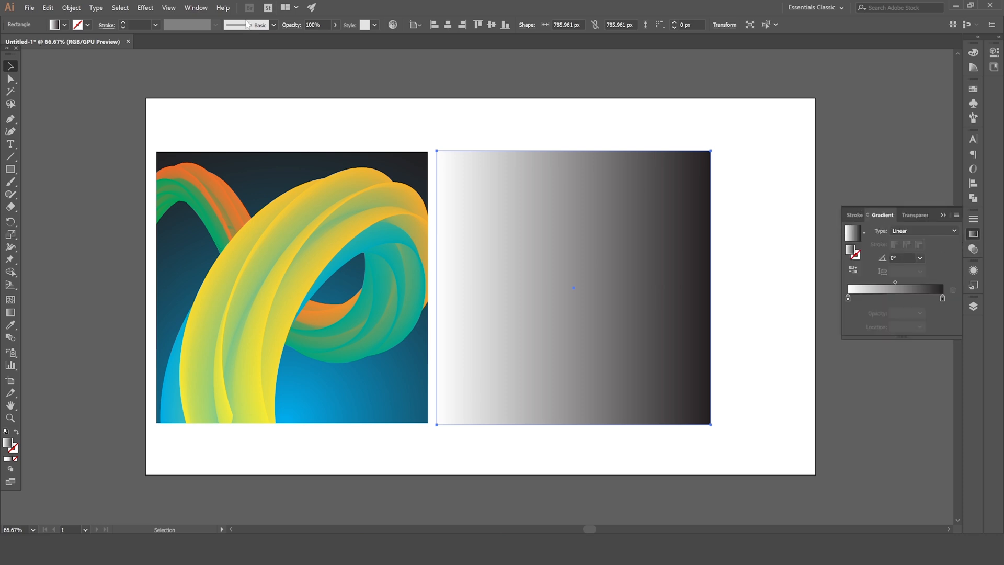
click(196, 8)
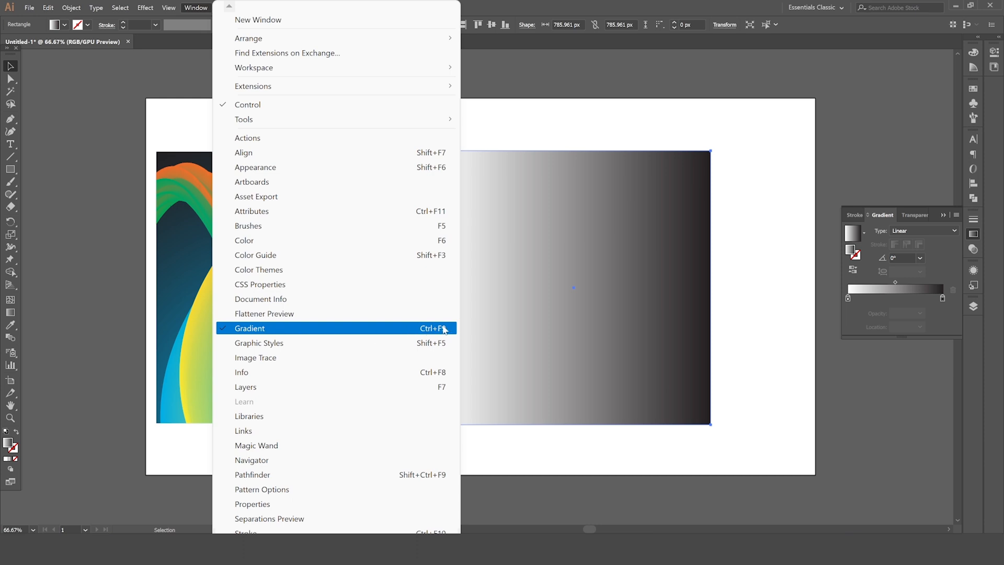
click(853, 238)
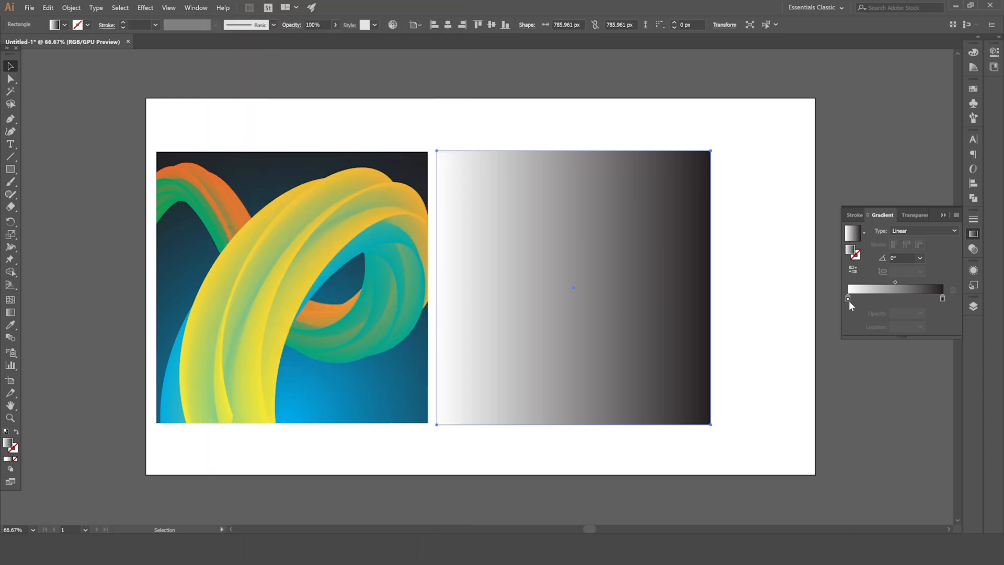
double_click(847, 298)
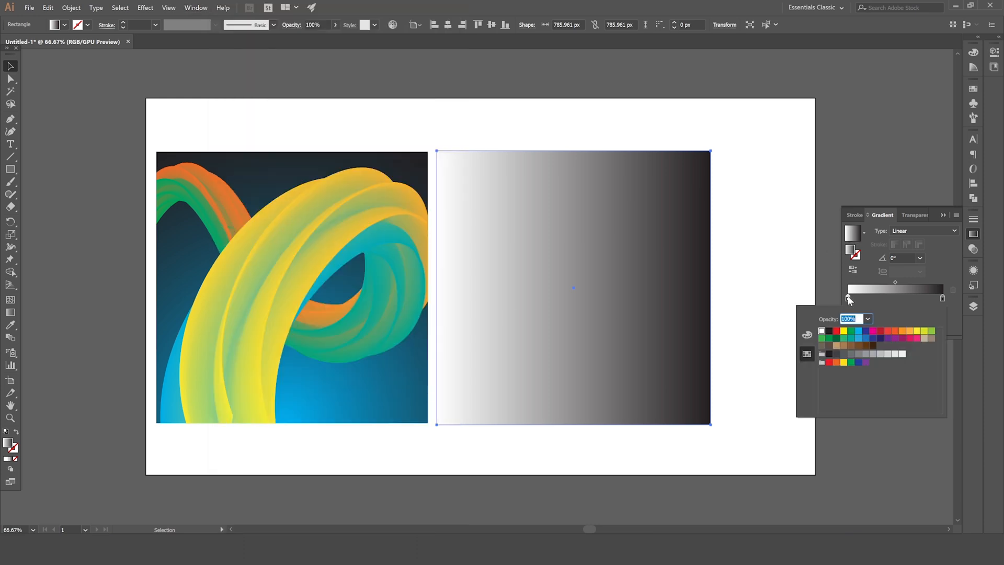
click(858, 331)
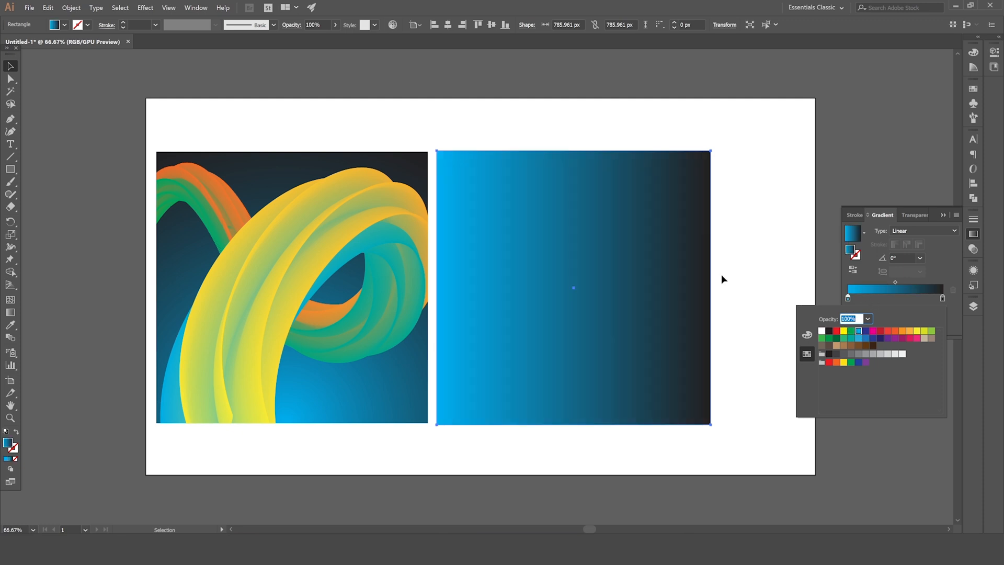
click(915, 229)
click(911, 247)
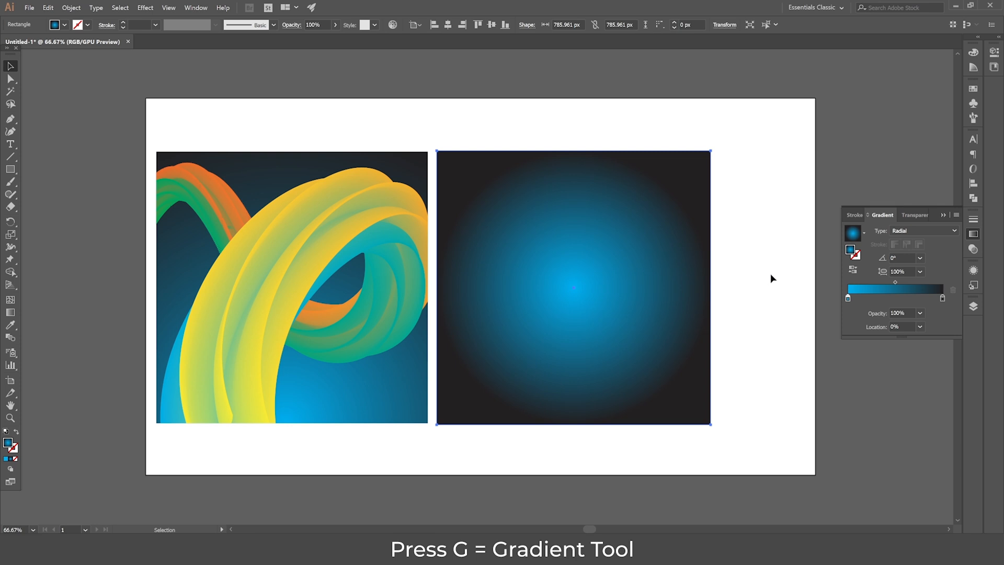
Step: Use the Gradient tool to move the radial gradient's centre to the square's lower middle and extend its radius beyond the square's edge
key(g)
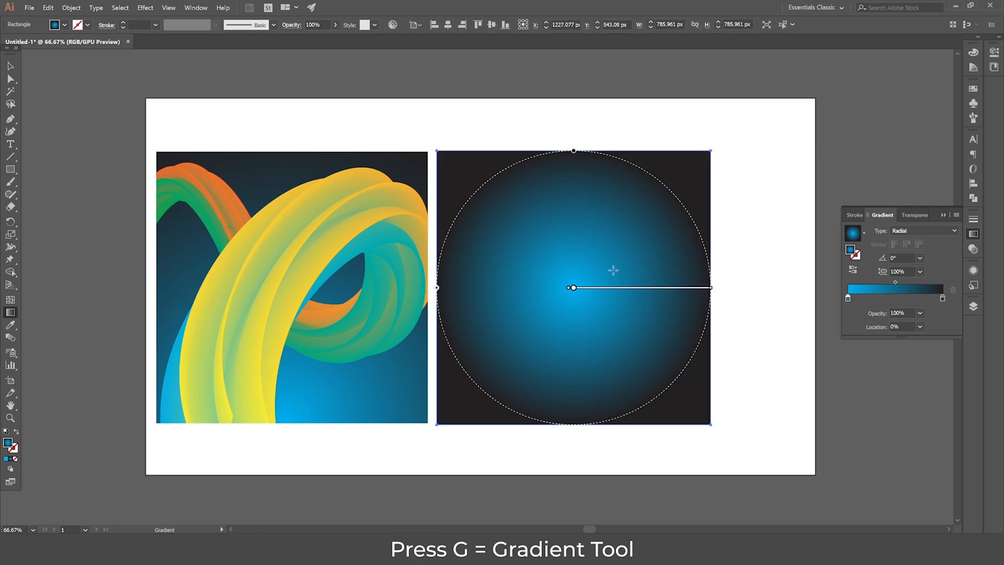
drag(574, 289, 574, 409)
drag(716, 409, 801, 409)
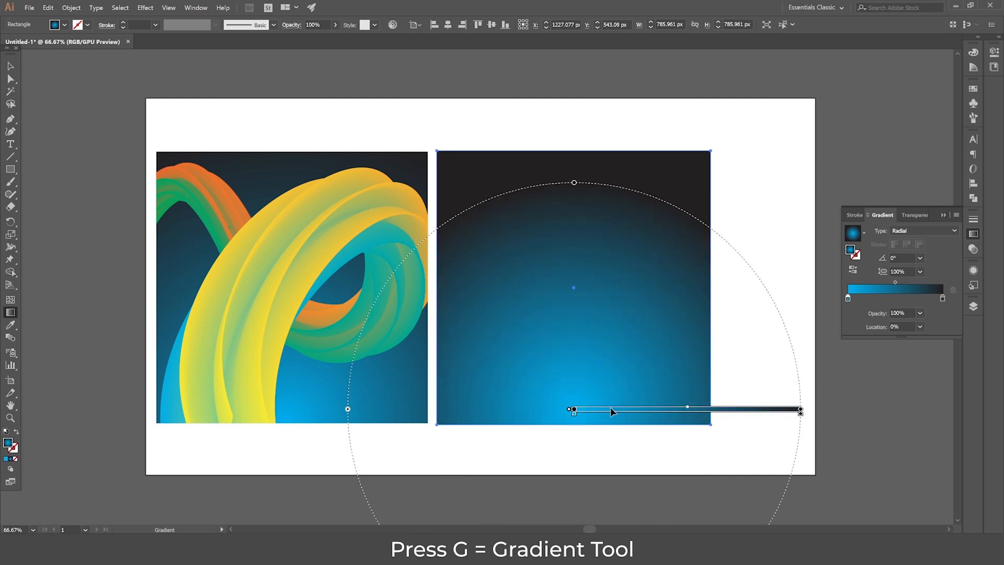
mouse_move(611, 409)
mouse_down()
mouse_move(610, 360)
mouse_move(660, 389)
mouse_up()
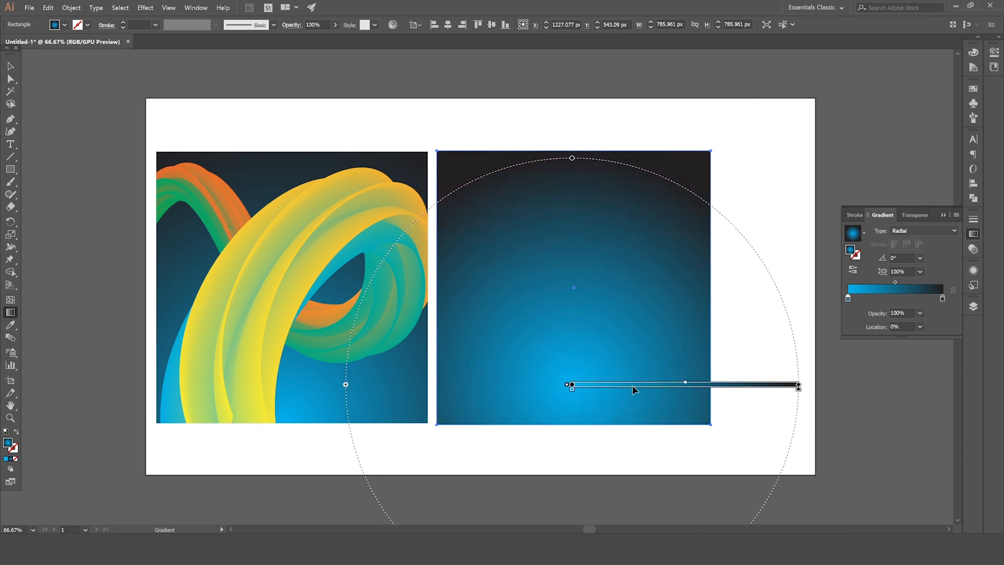
click(10, 66)
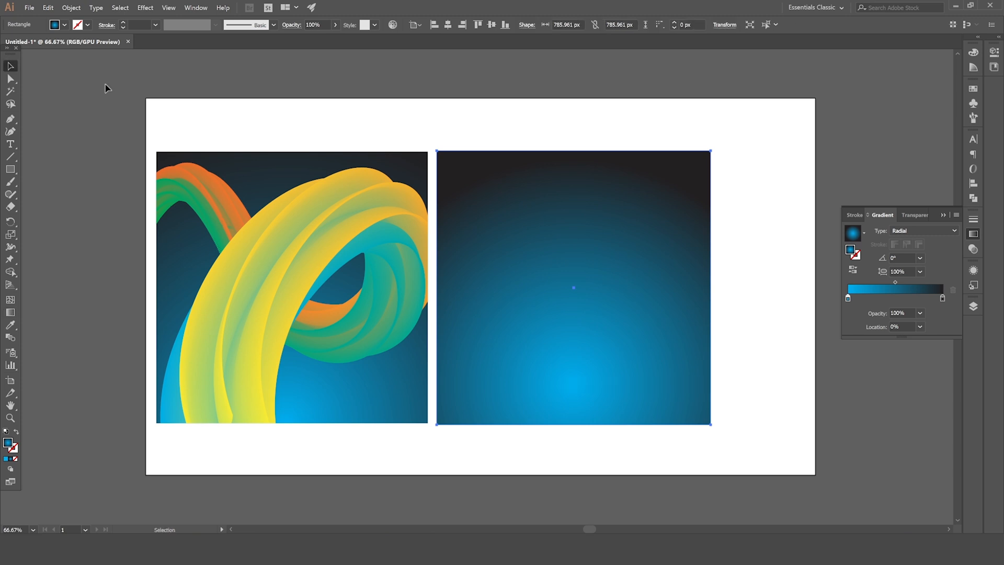
click(238, 78)
click(287, 218)
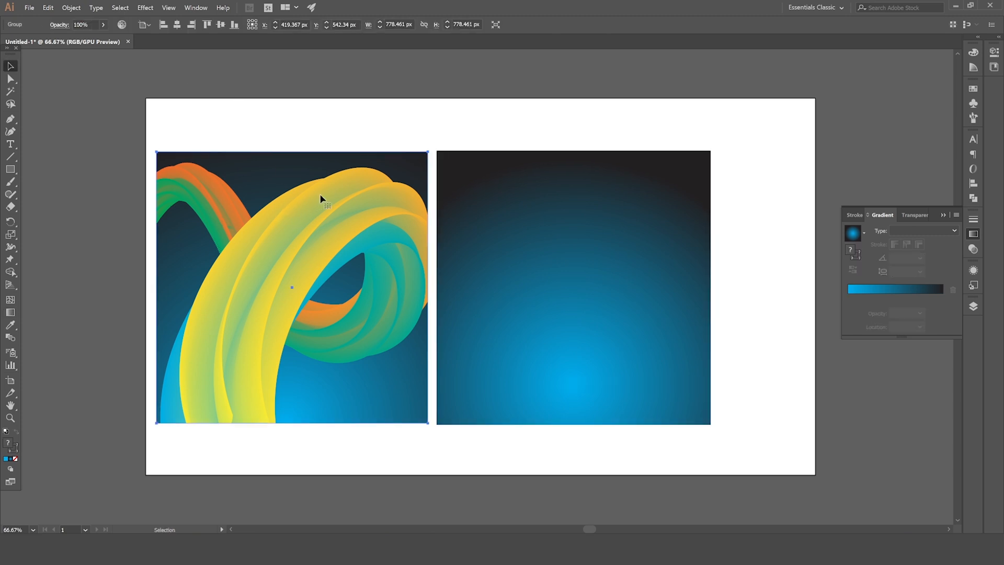
click(418, 117)
Step: Draw a straight horizontal line about 211 px long above the squares with the Pen tool
scroll(423, 138, up, 3)
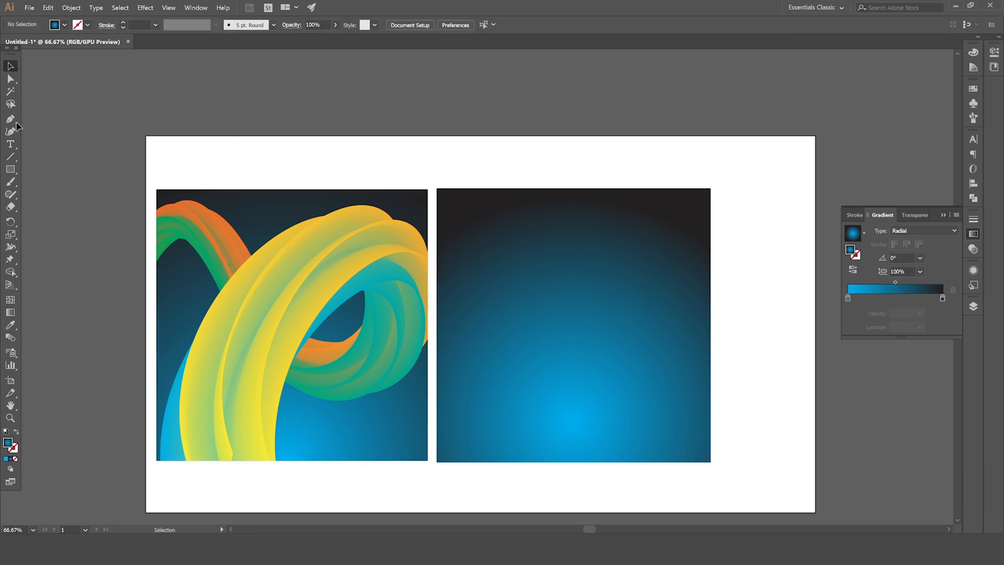
click(12, 120)
drag(11, 121, 42, 121)
click(433, 155)
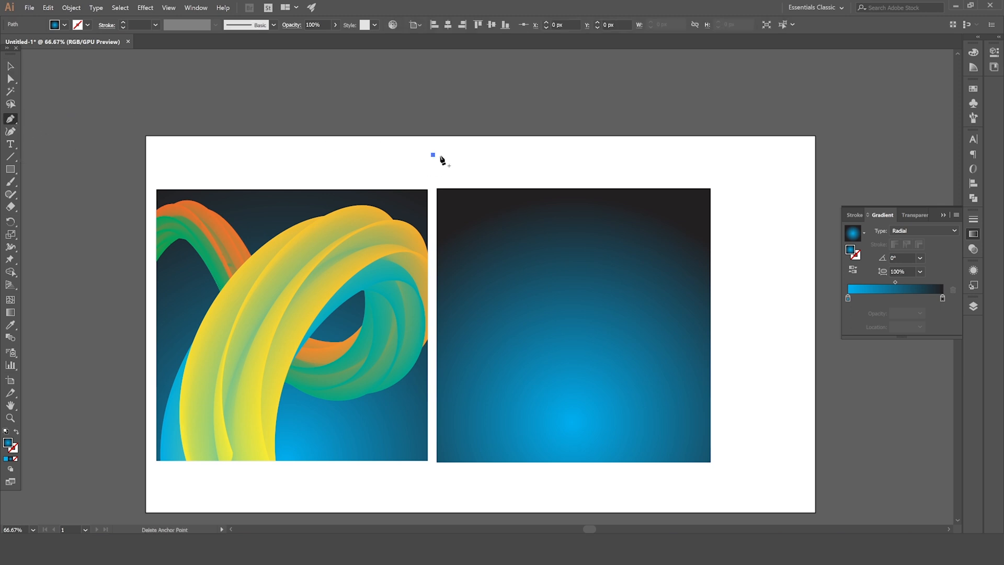
shift+click(507, 154)
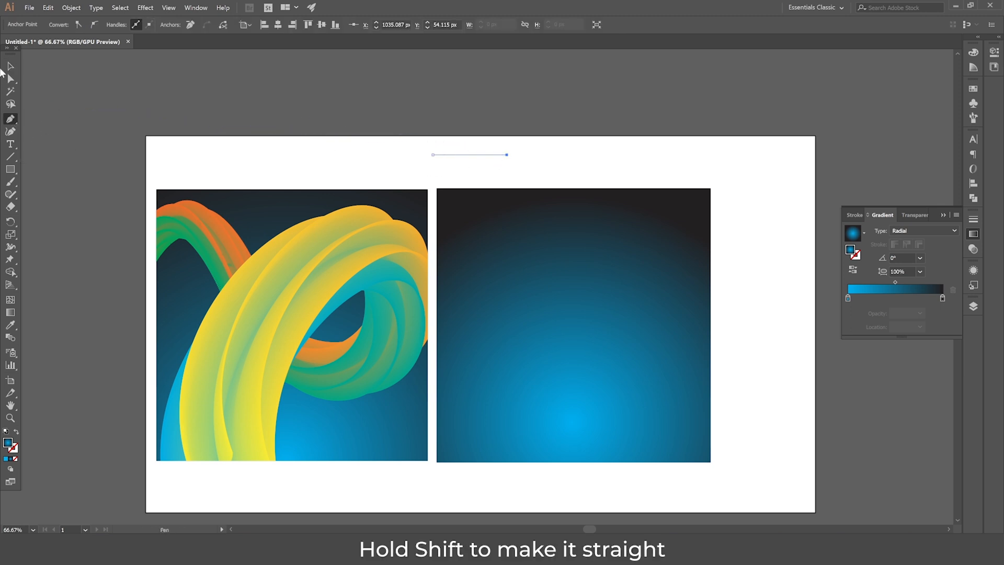
click(10, 67)
click(480, 148)
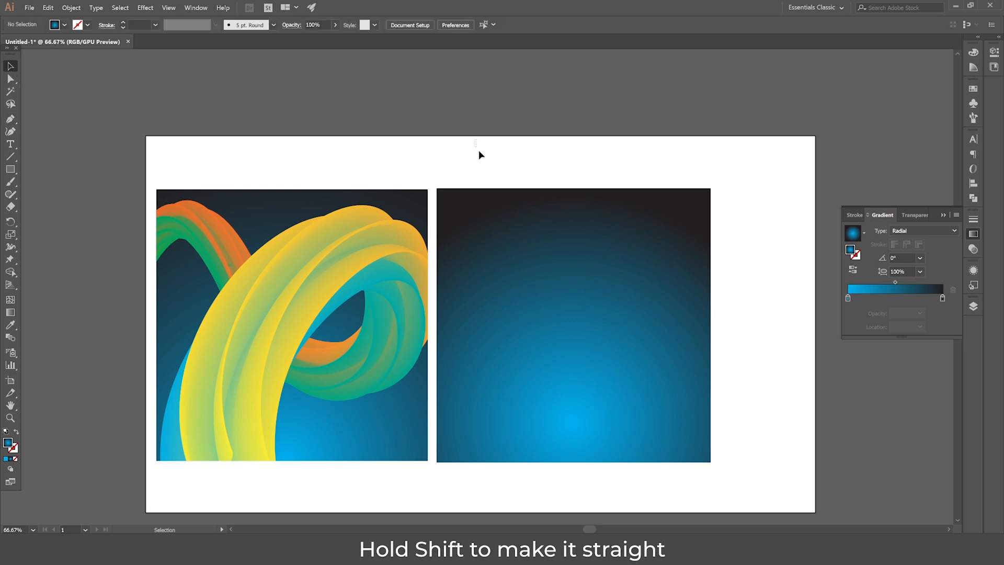
Step: Remove the line's fill and apply the white-to-black gradient swatch to its stroke
drag(488, 169, 417, 142)
click(58, 25)
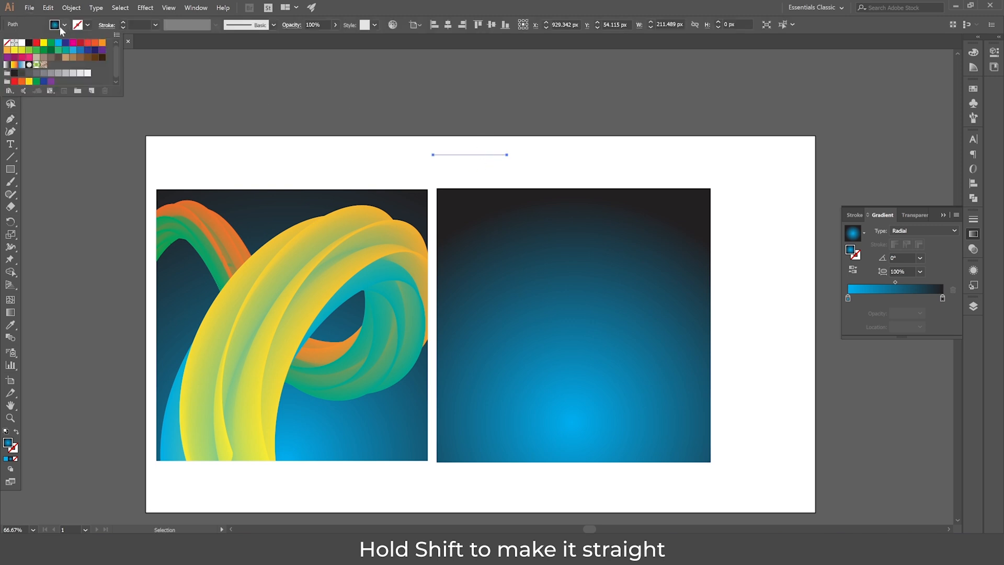
click(10, 45)
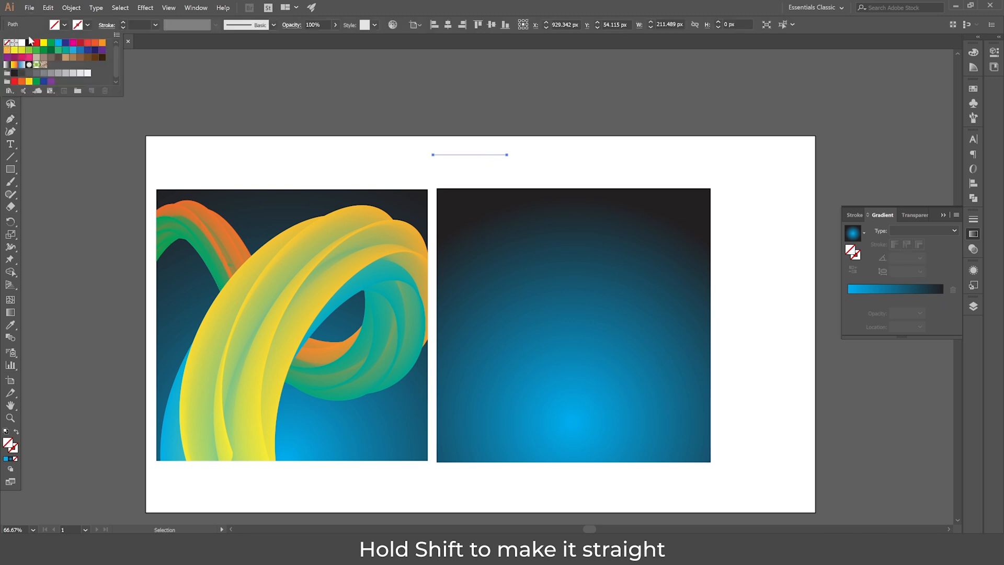
click(87, 26)
click(22, 65)
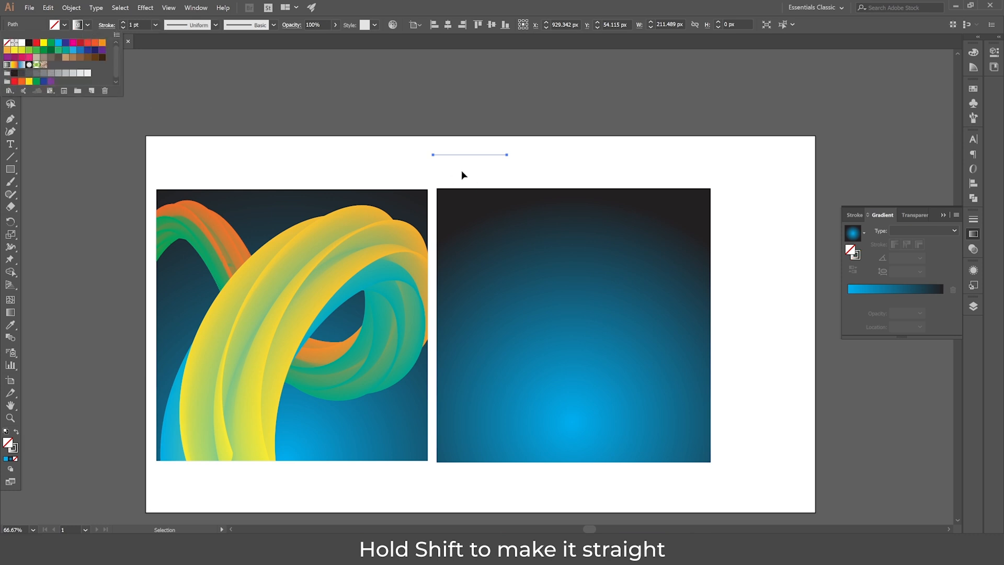
Step: Set the line's stroke weight to 4 pt
click(123, 22)
click(122, 22)
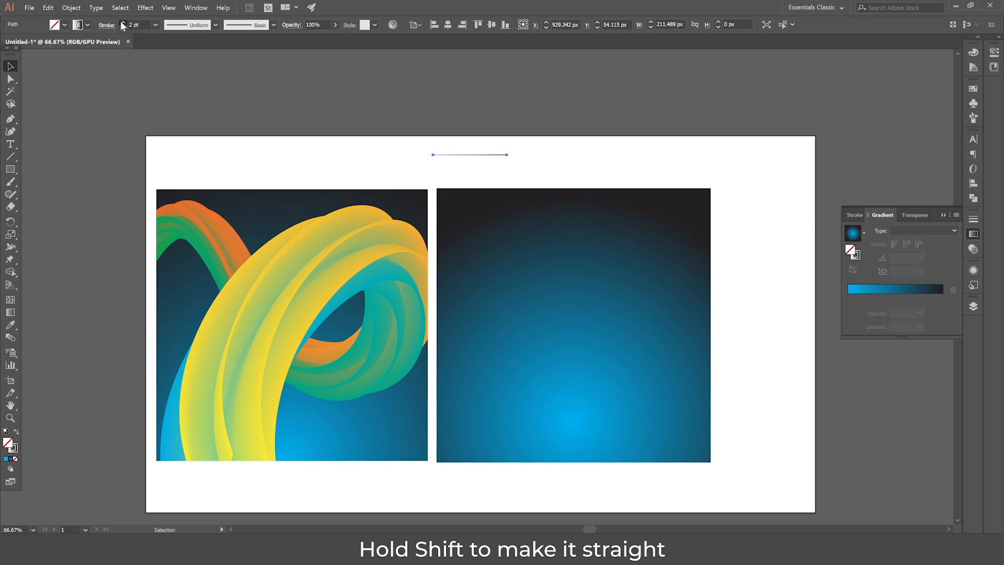
click(123, 23)
click(122, 22)
click(517, 129)
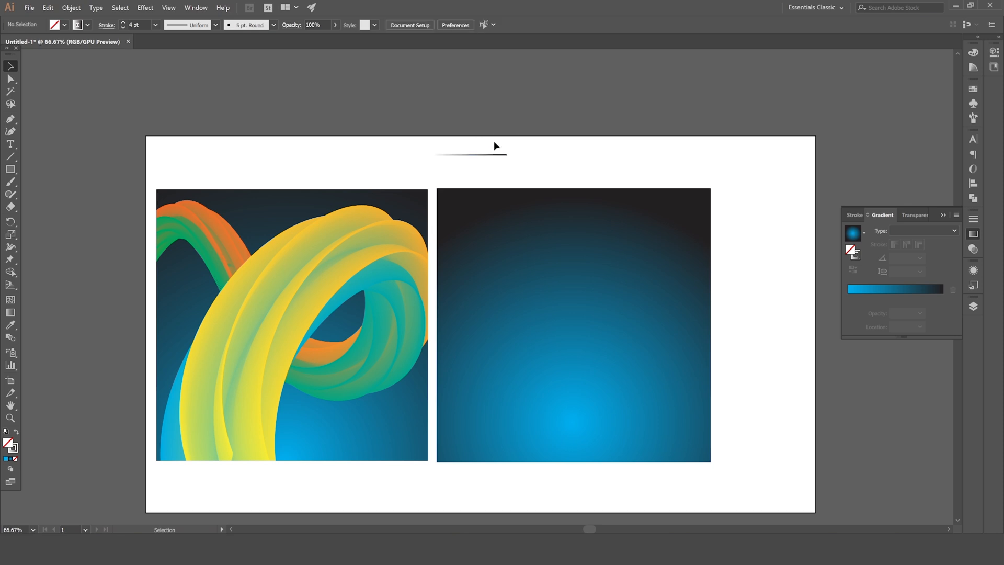
Step: Recolour the line's stroke gradient with a green starting stop and an orange ending stop
drag(494, 140, 515, 173)
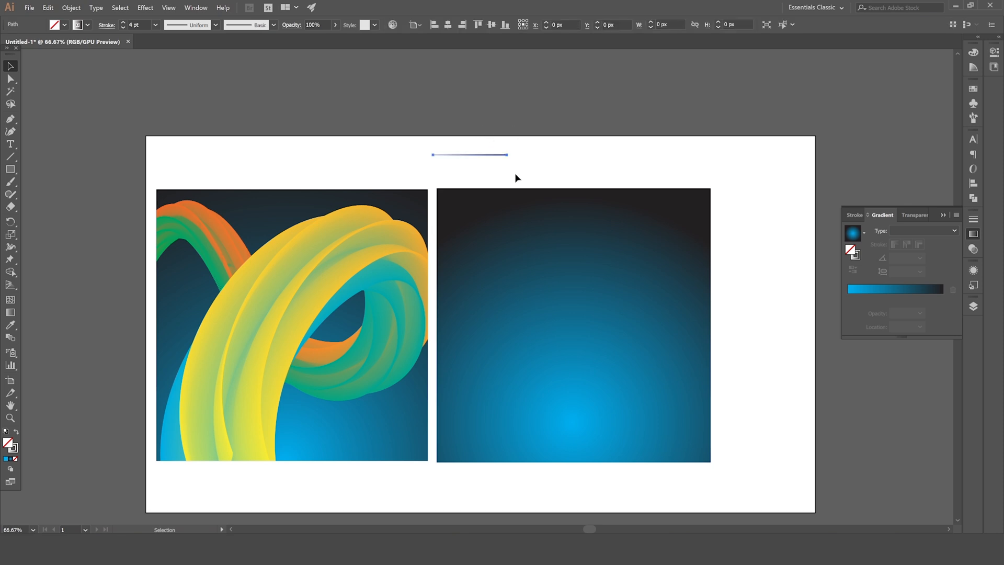
click(977, 237)
click(977, 237)
click(857, 253)
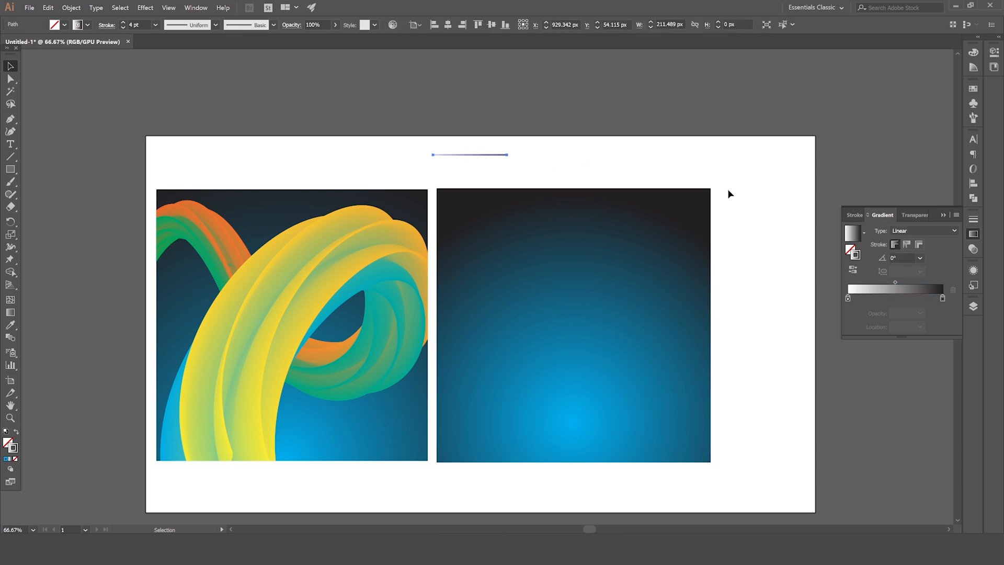
double_click(848, 298)
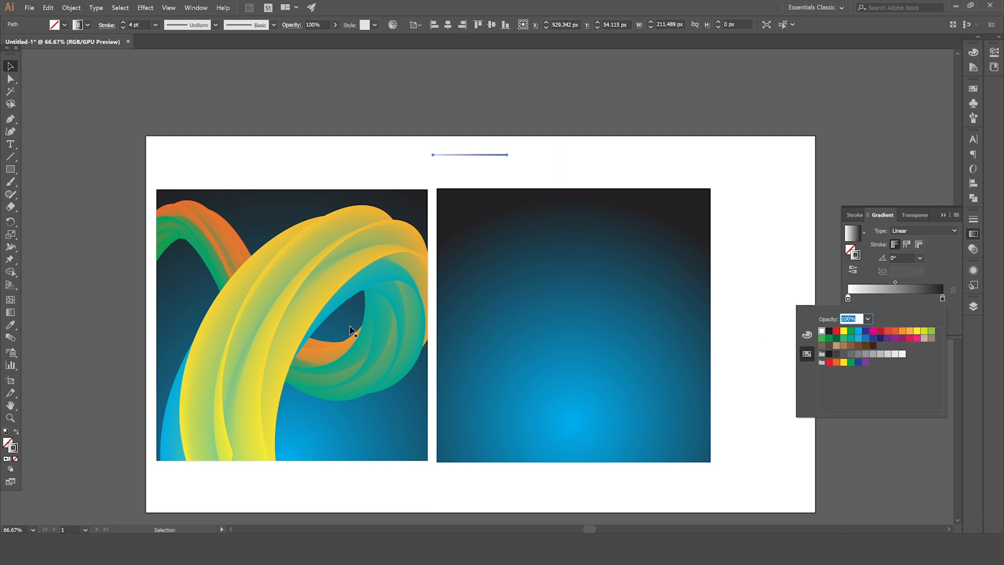
click(844, 338)
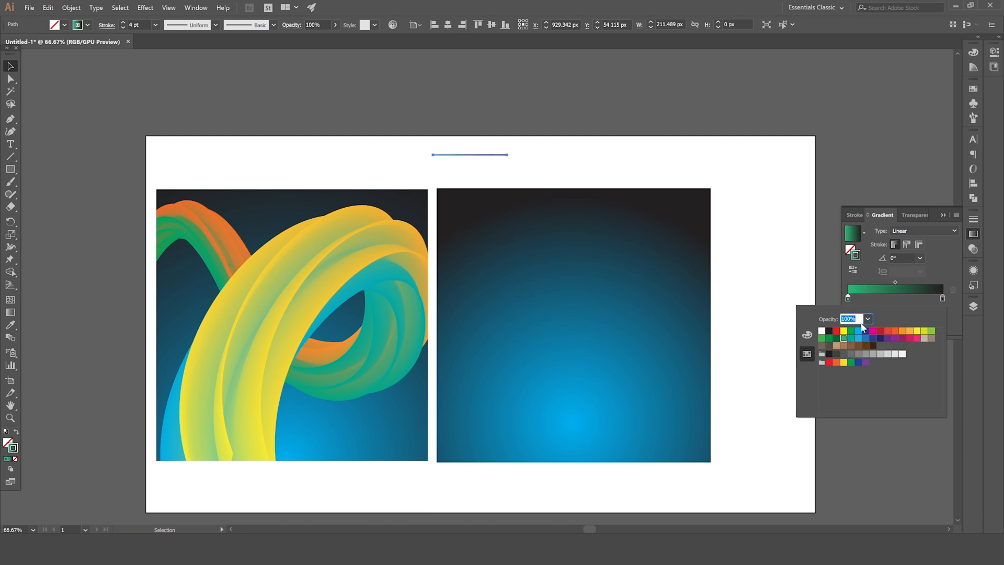
double_click(942, 297)
click(902, 331)
click(575, 158)
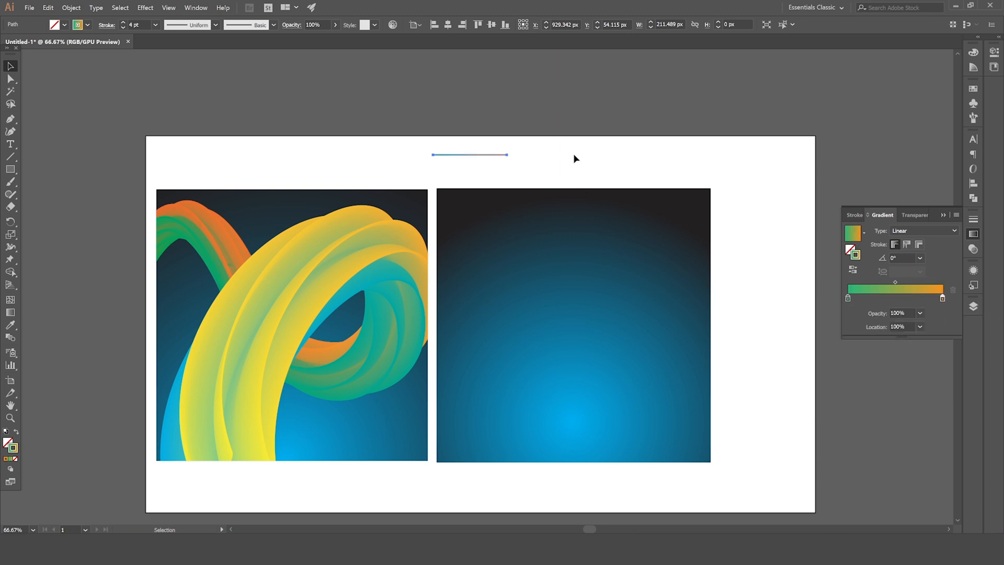
click(574, 157)
drag(467, 139, 506, 181)
click(913, 228)
click(914, 237)
key(g)
click(11, 66)
click(502, 148)
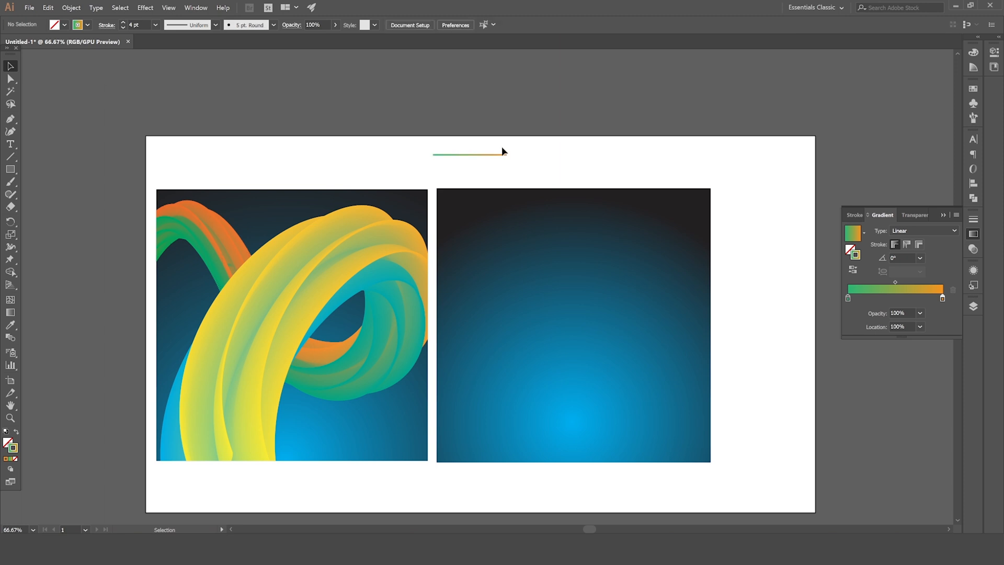
Step: Apply a Zig Zag effect to the gradient line with 8 px absolute size, 4 ridges per segment and smooth points
drag(504, 168, 504, 168)
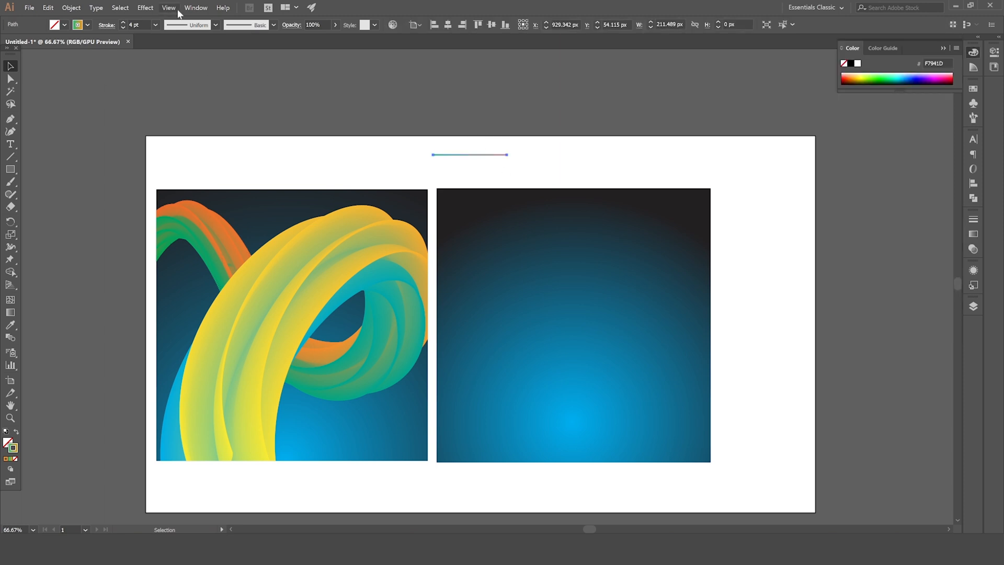
click(149, 10)
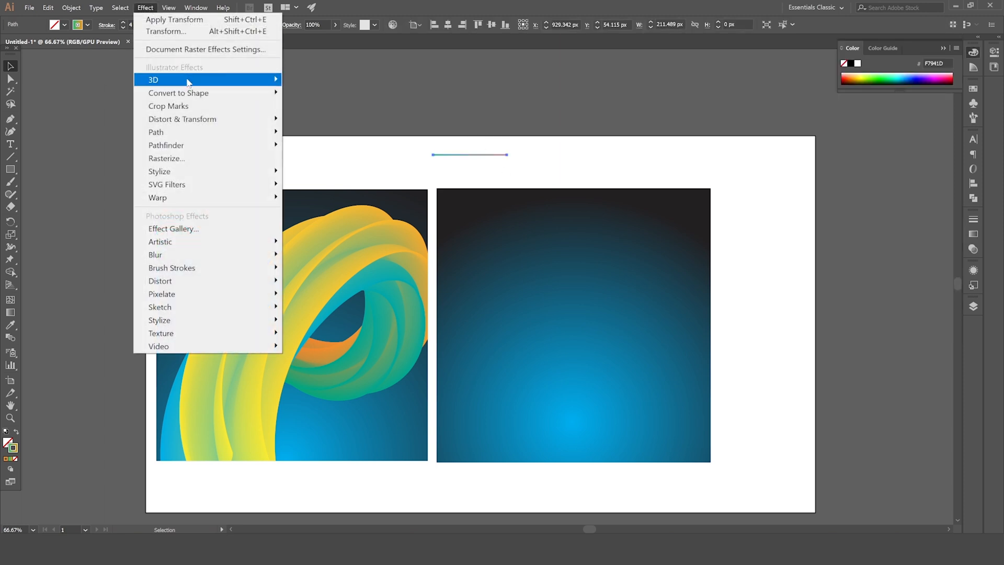
mouse_move(201, 120)
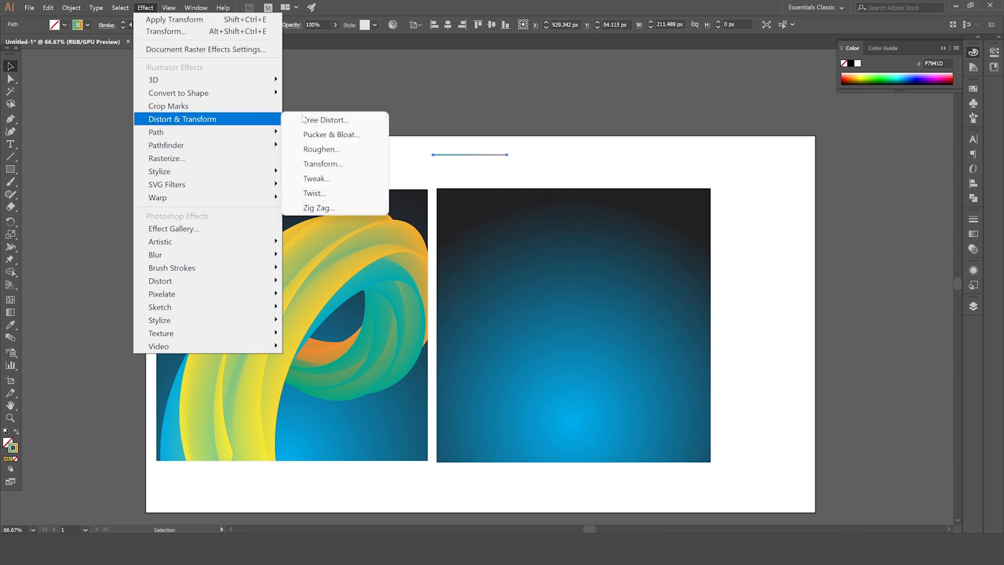
click(330, 209)
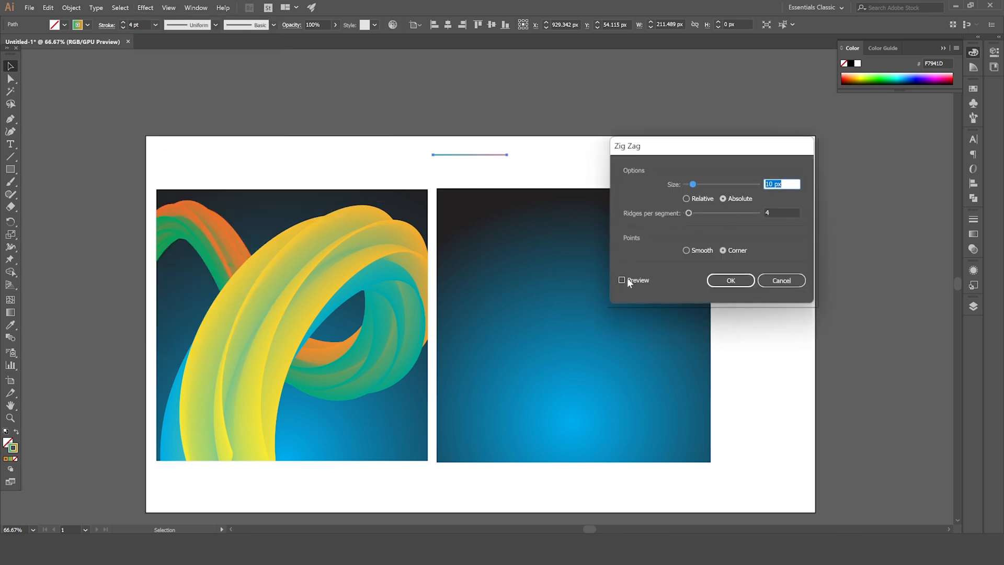
click(628, 281)
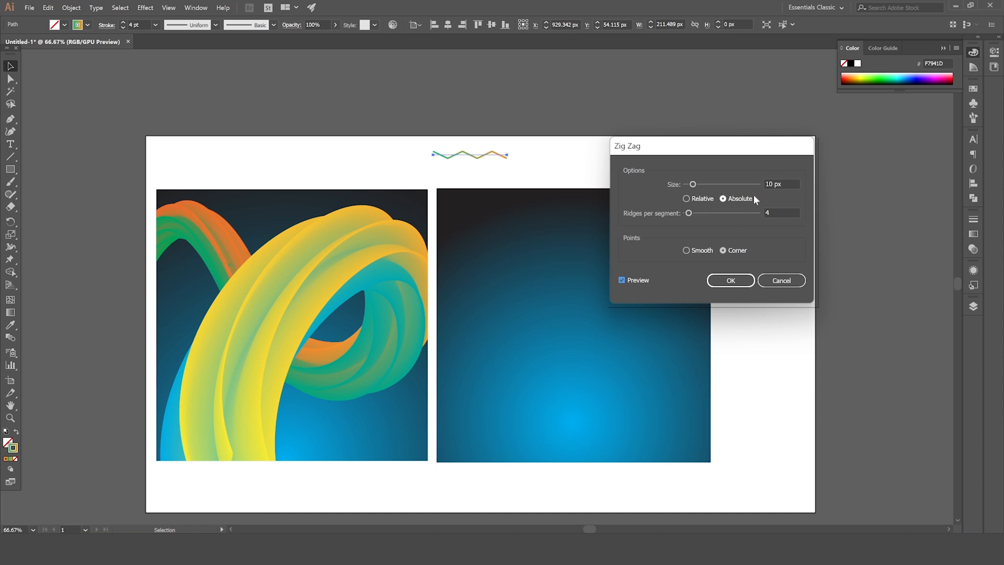
click(721, 184)
text(8)
click(778, 214)
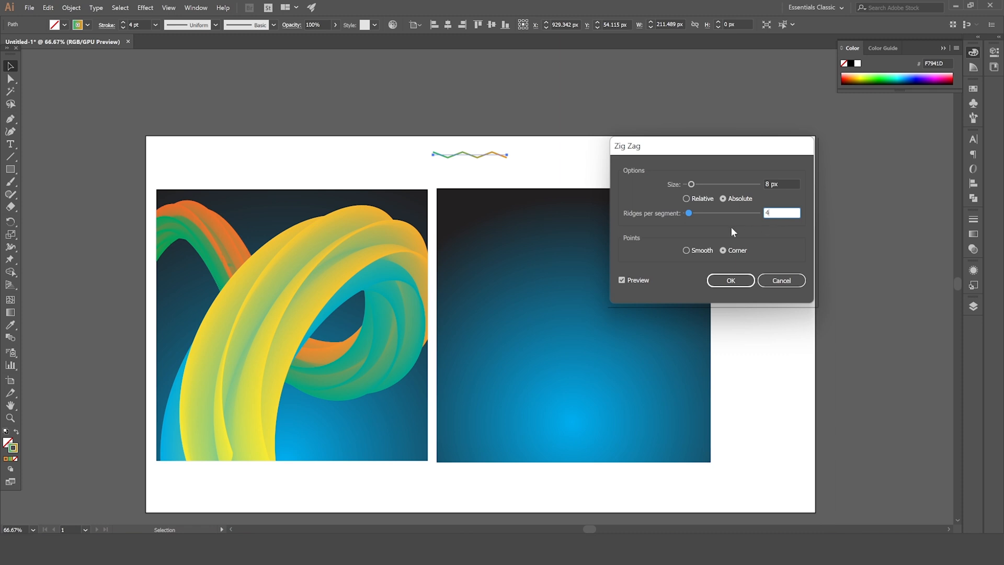
click(686, 250)
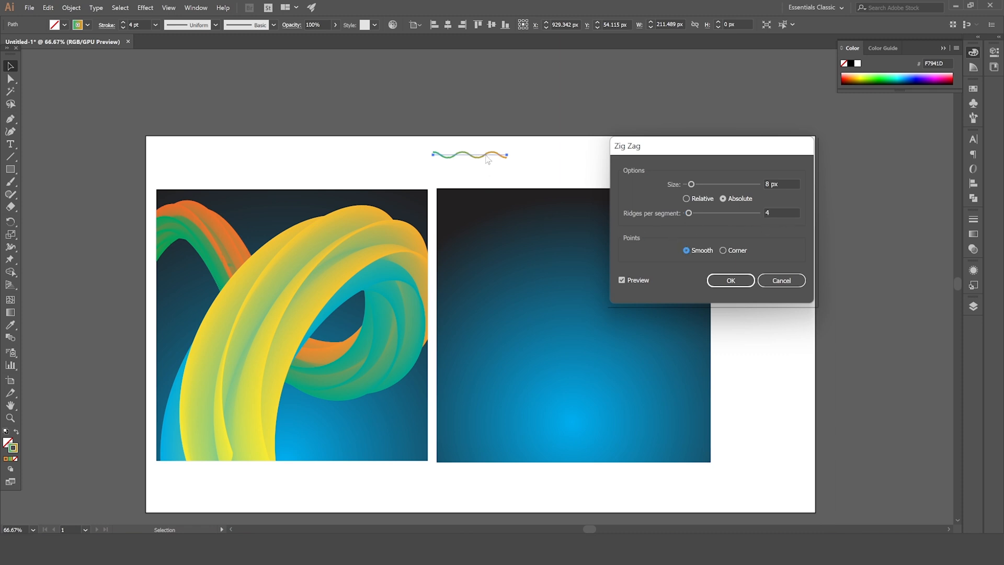
click(737, 282)
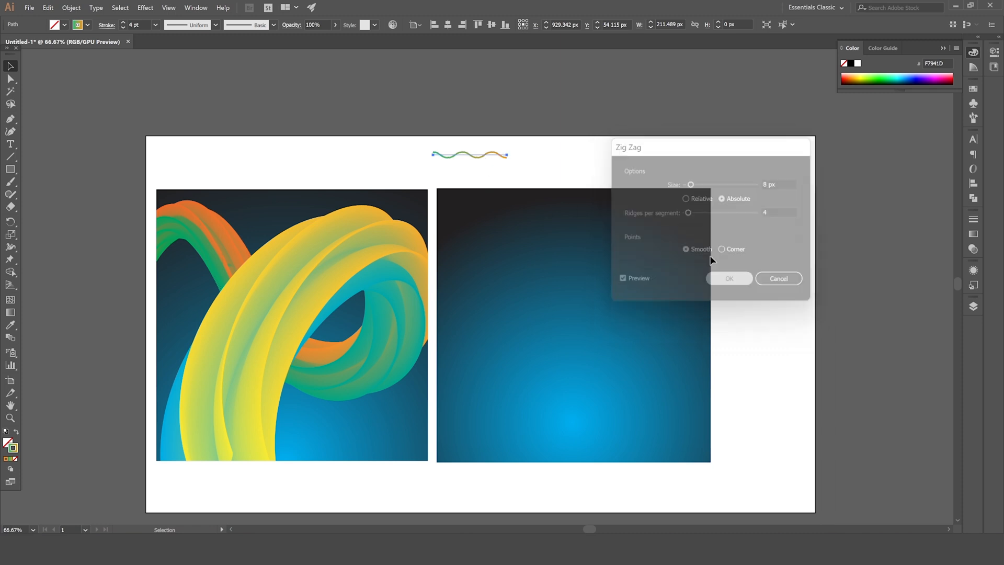
click(582, 96)
drag(486, 178, 485, 177)
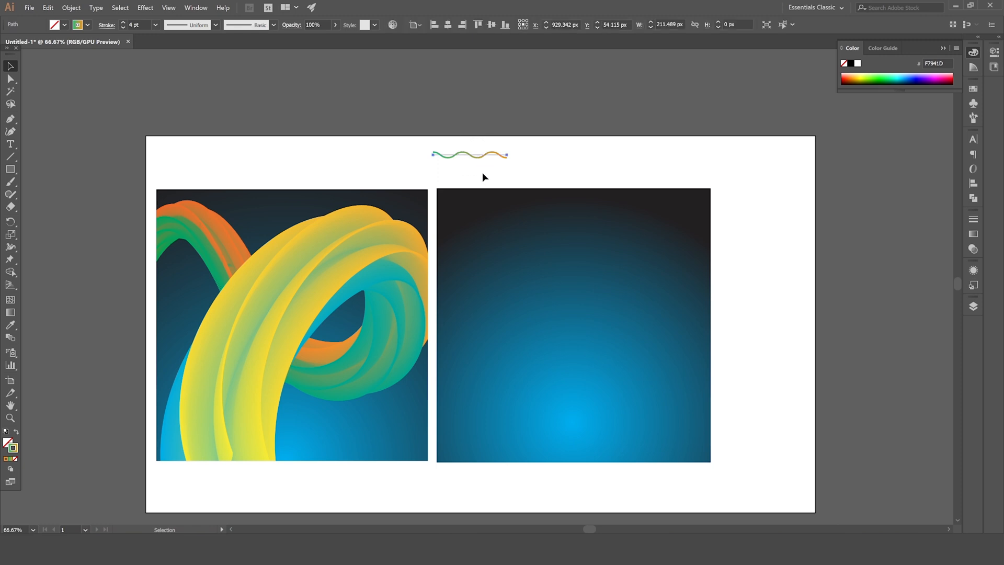
Step: Add a Transform effect to the wavy line with a 45° rotation and 3 copies to form a starburst
click(147, 9)
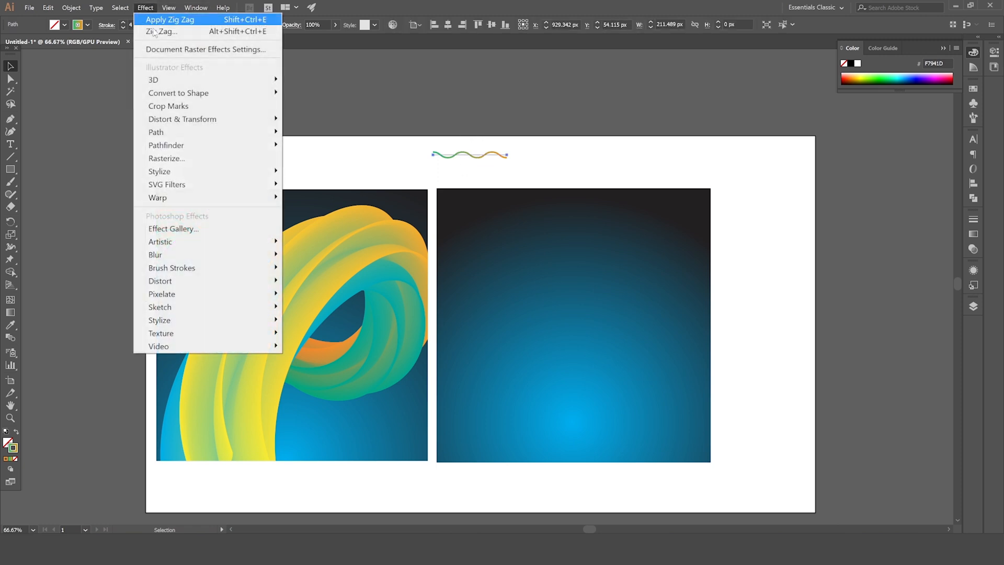
mouse_move(191, 119)
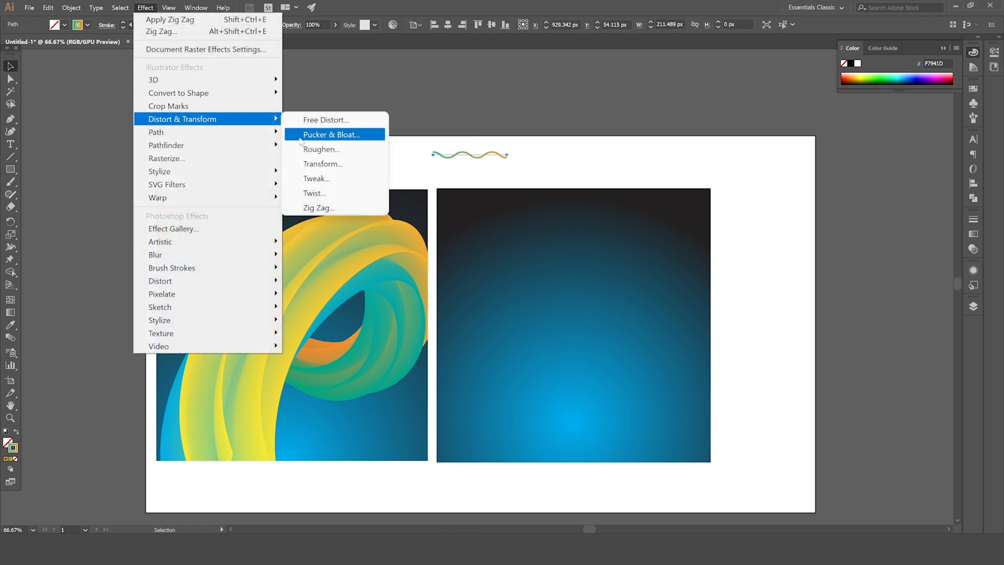
click(340, 164)
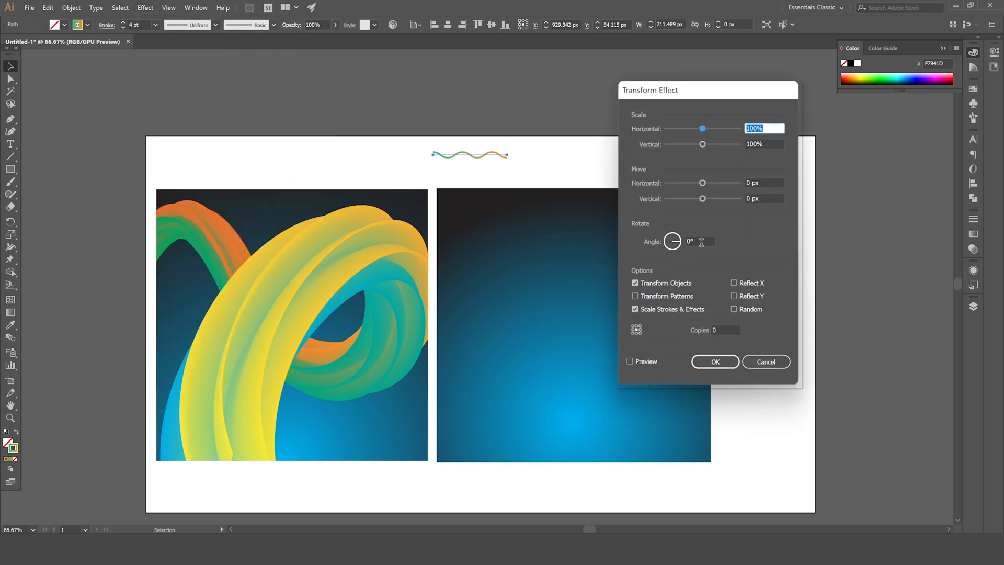
click(701, 242)
text(45)
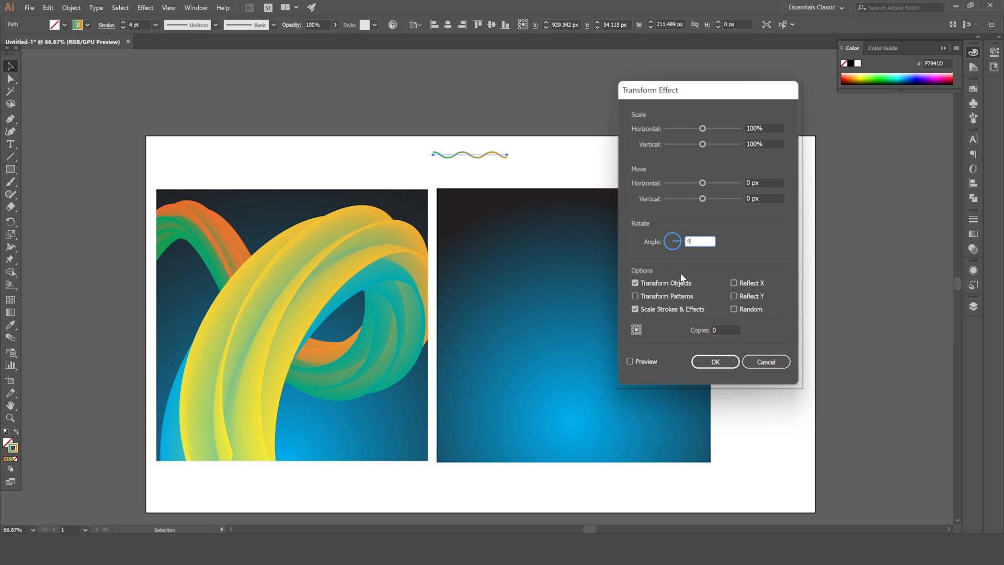
click(631, 360)
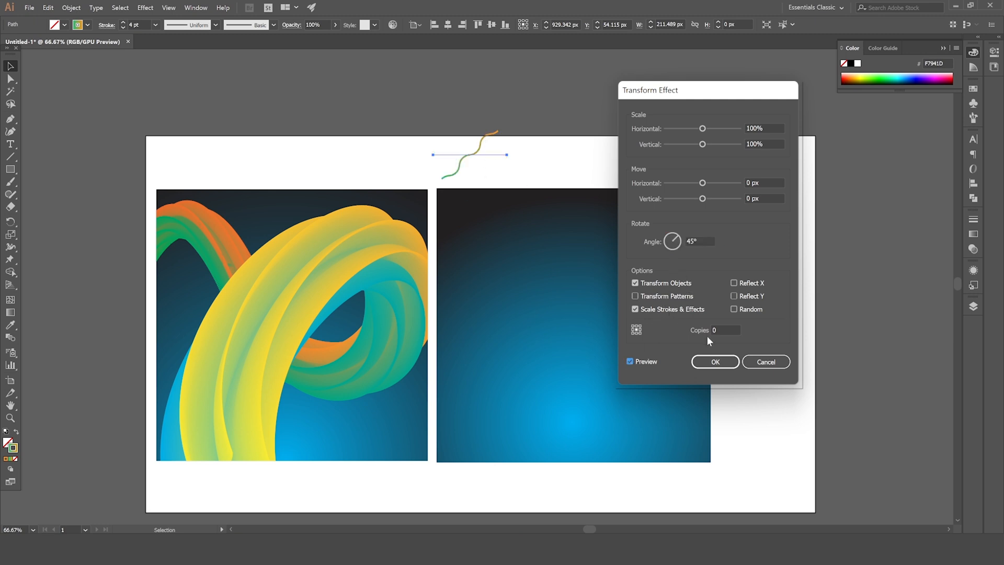
click(687, 328)
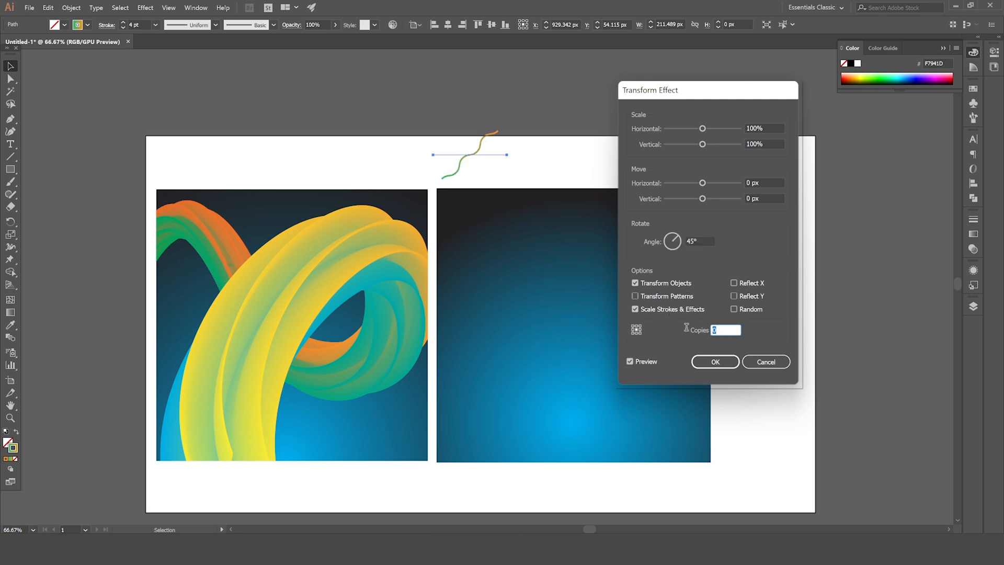
click(630, 361)
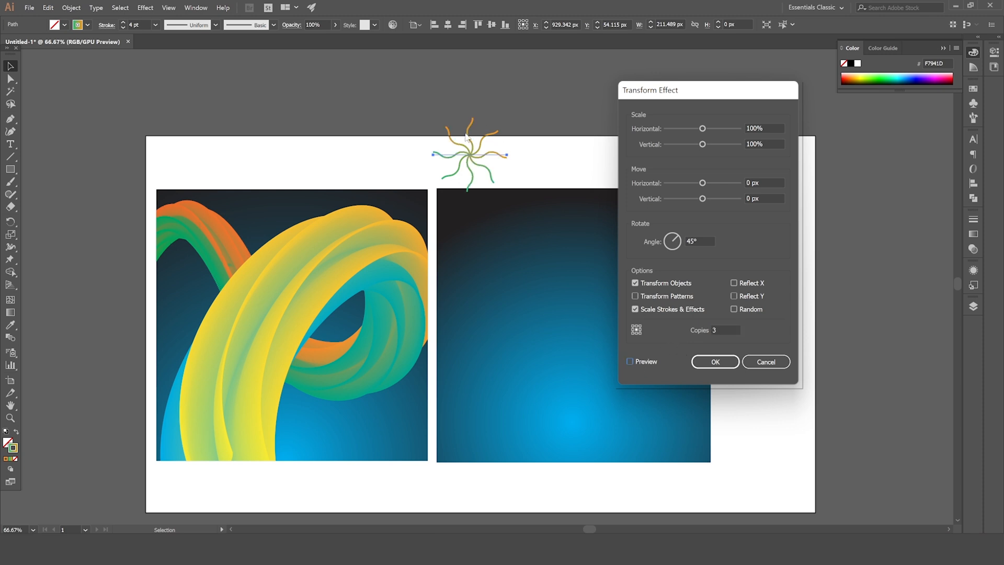
click(716, 361)
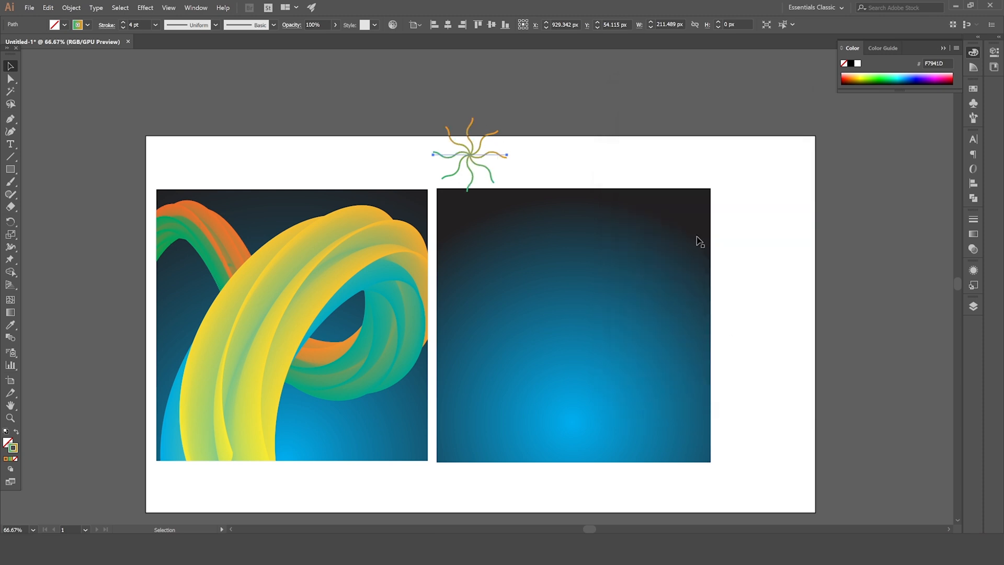
Step: Shorten the starburst's base line to about 94 px by moving its left anchor point horizontally inward
click(513, 97)
click(478, 157)
click(11, 79)
drag(434, 158, 481, 158)
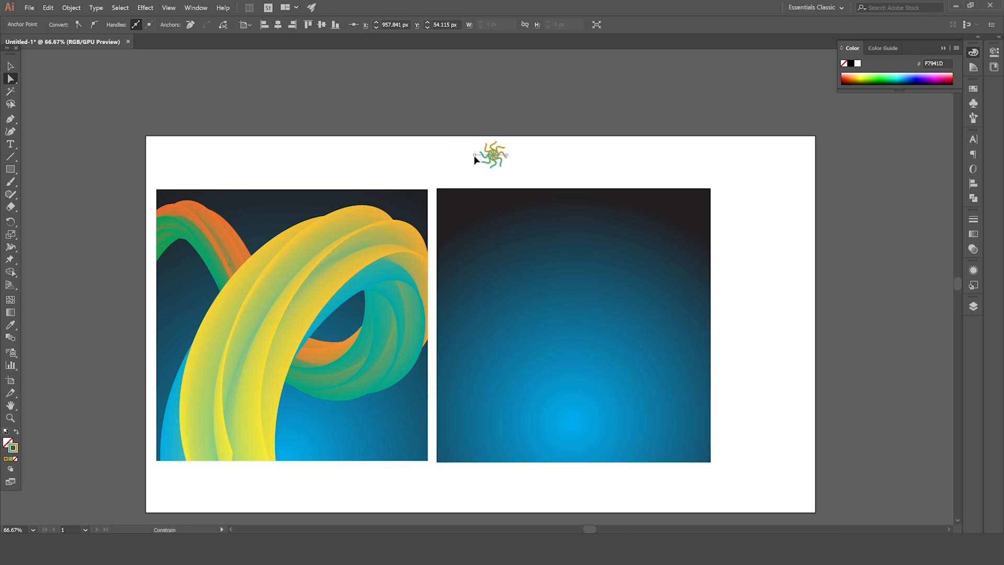
click(10, 66)
click(573, 154)
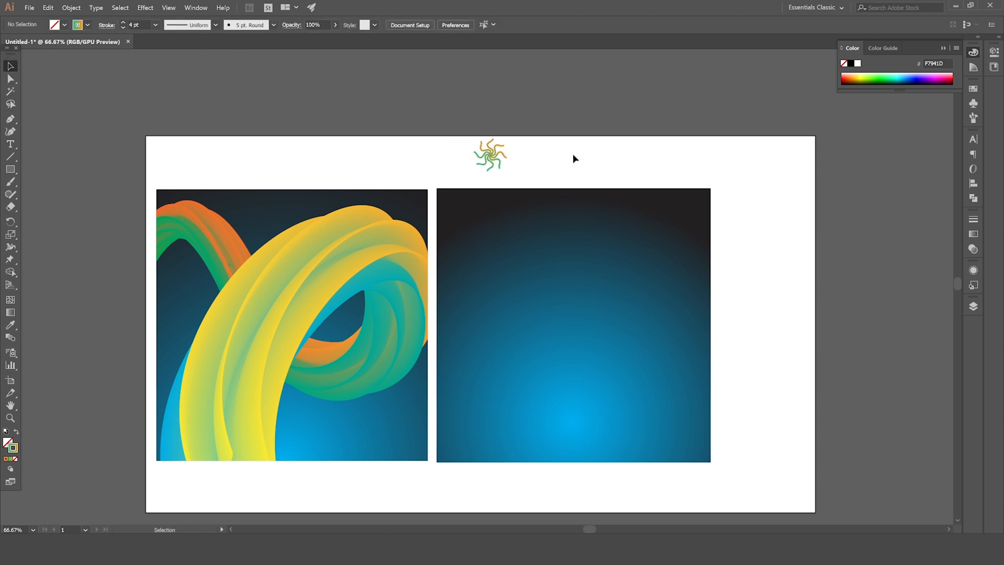
Step: Show the appearance attributes of the shortened starburst path
click(496, 155)
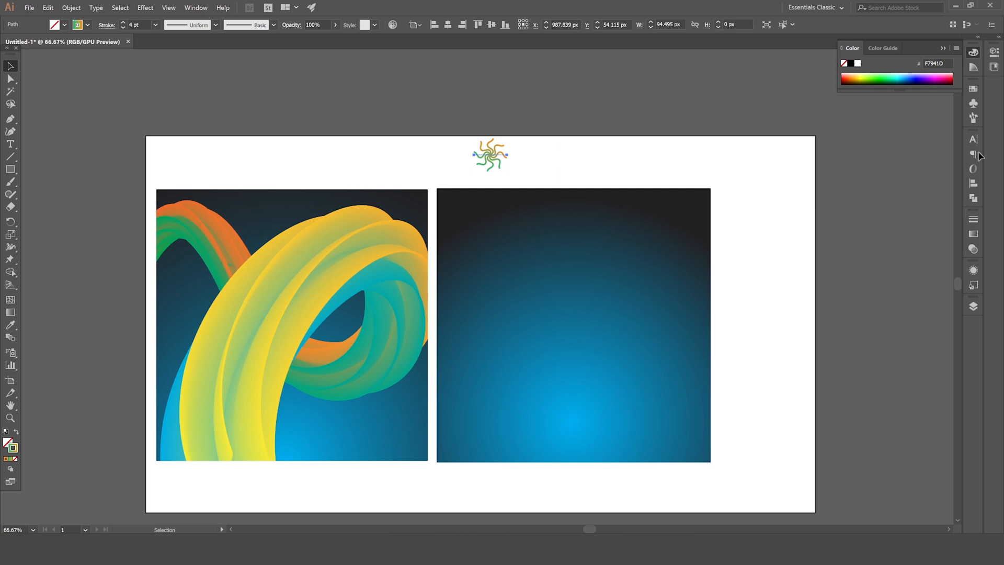
click(976, 272)
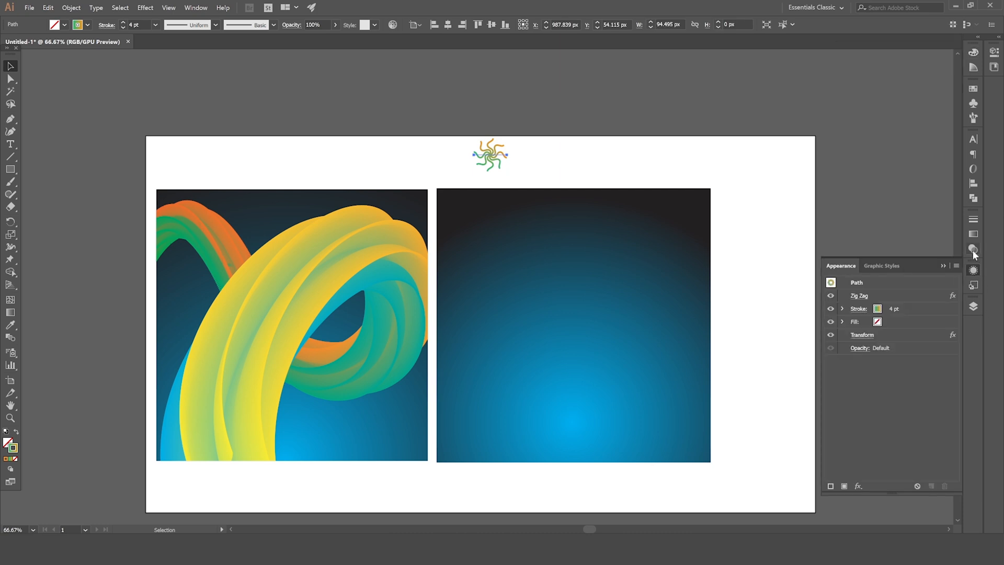
click(974, 250)
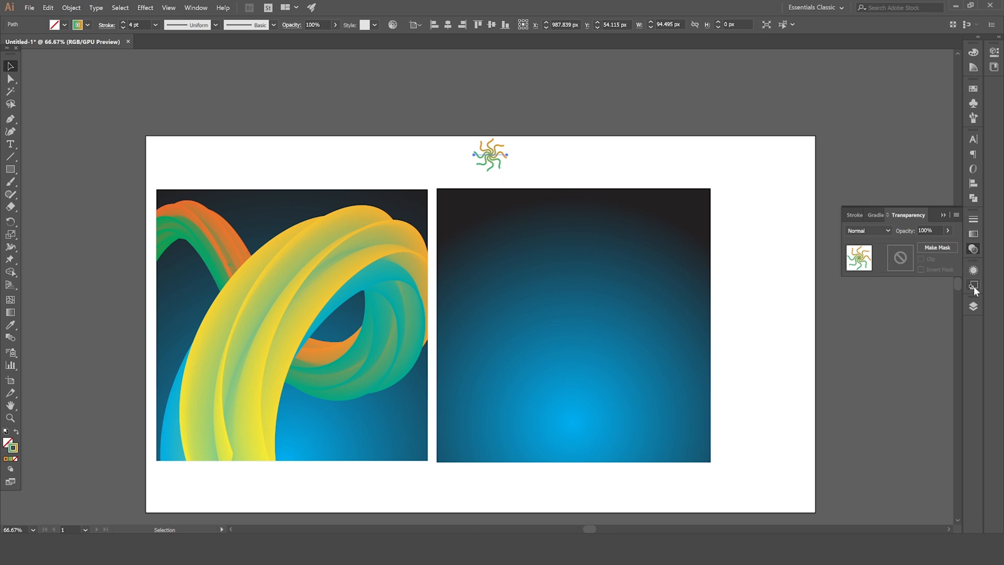
click(973, 269)
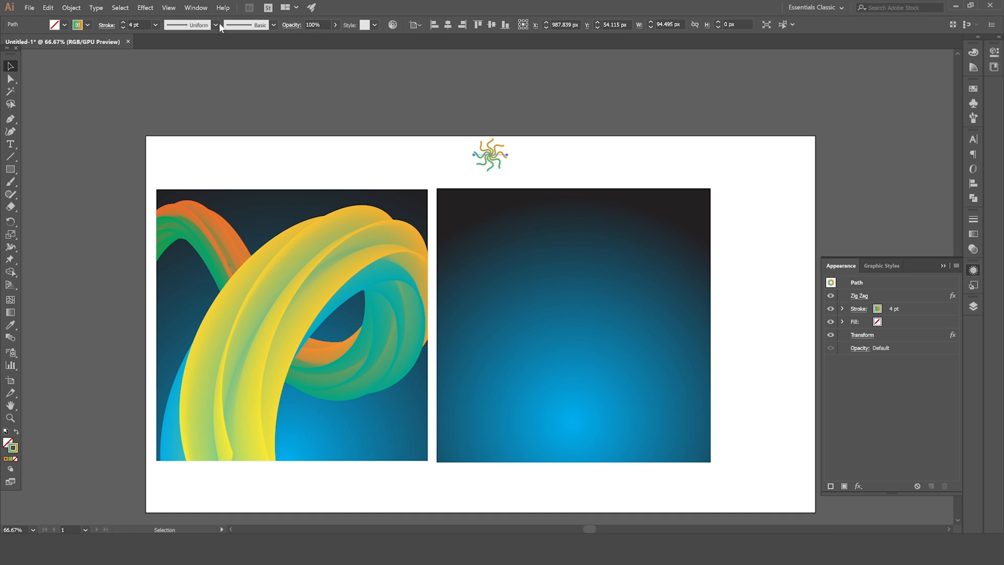
click(196, 8)
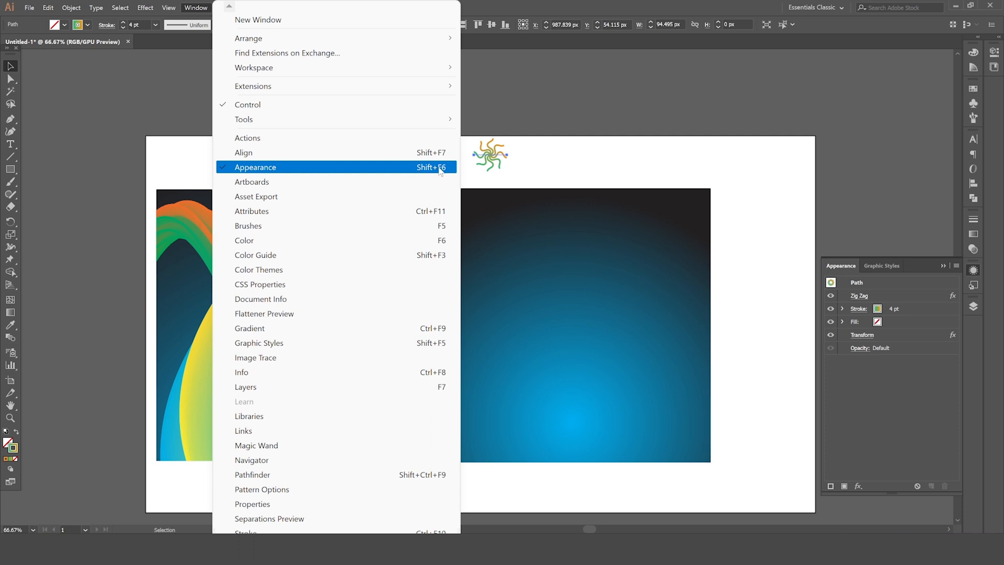
click(853, 268)
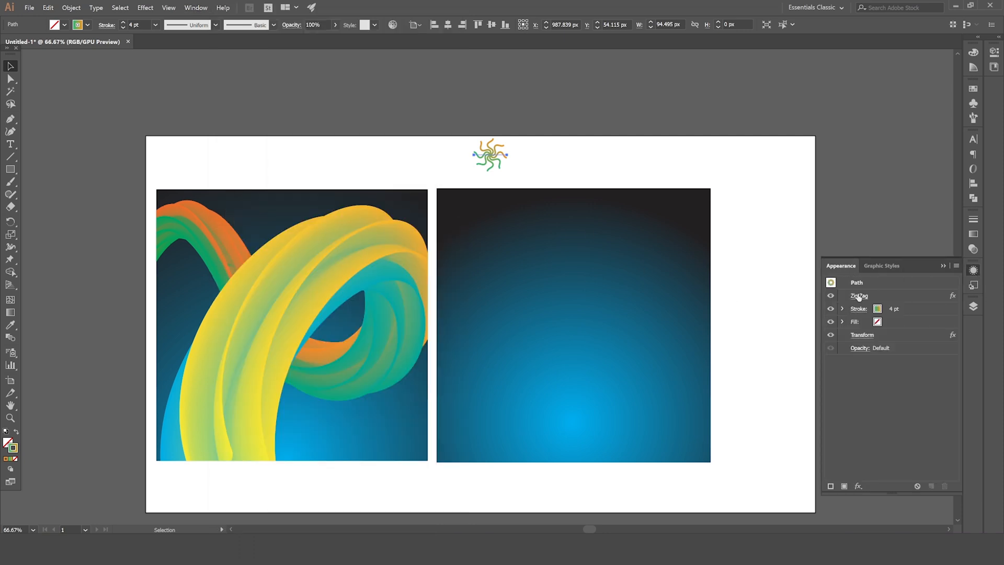
Step: Edit the starburst's existing Zig Zag effect and set its size to 6 px
click(858, 296)
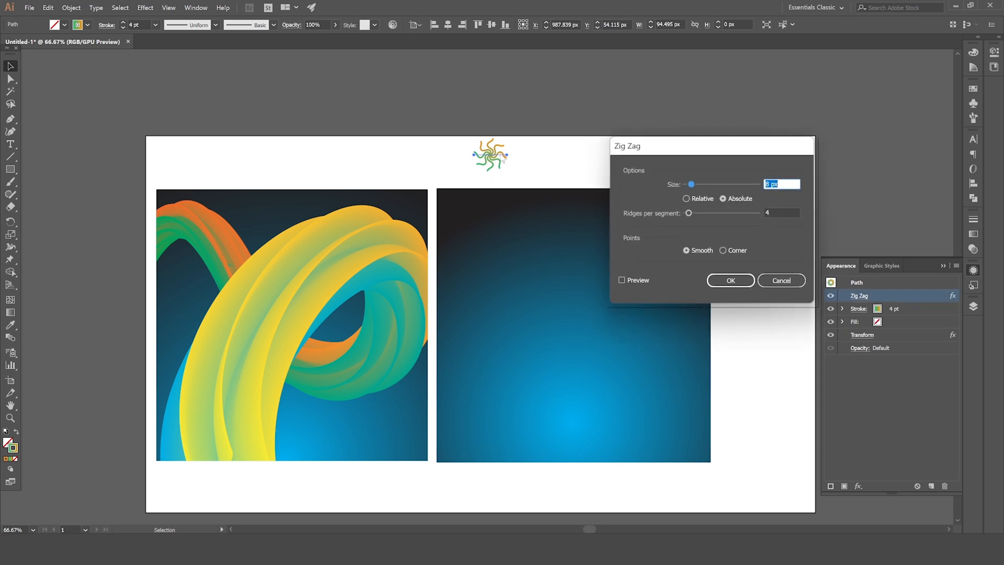
drag(771, 183, 761, 183)
text(6)
click(780, 212)
click(765, 186)
click(626, 280)
click(731, 280)
Step: Give the starburst's stroke round caps
click(487, 154)
click(486, 154)
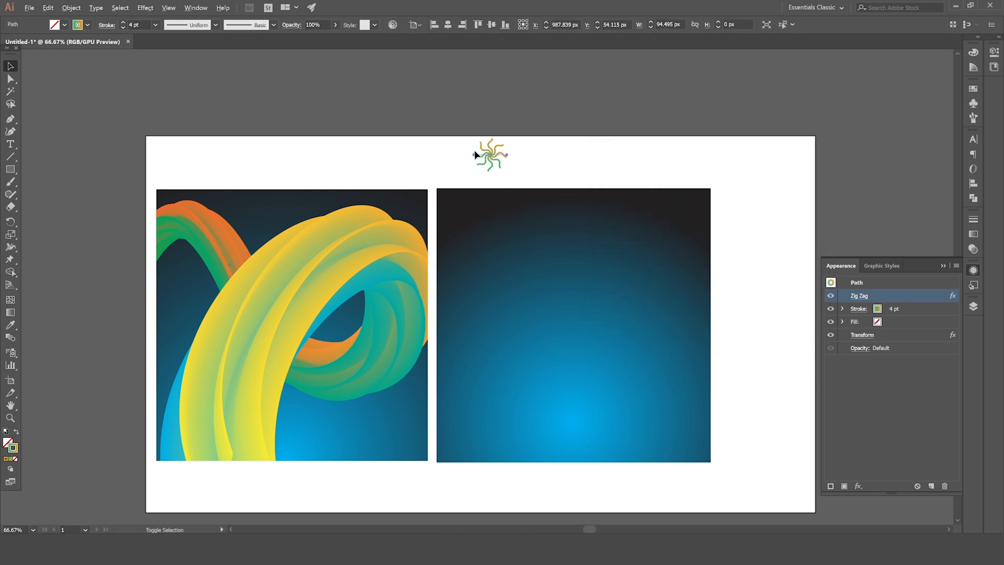
scroll(475, 155, up, 6)
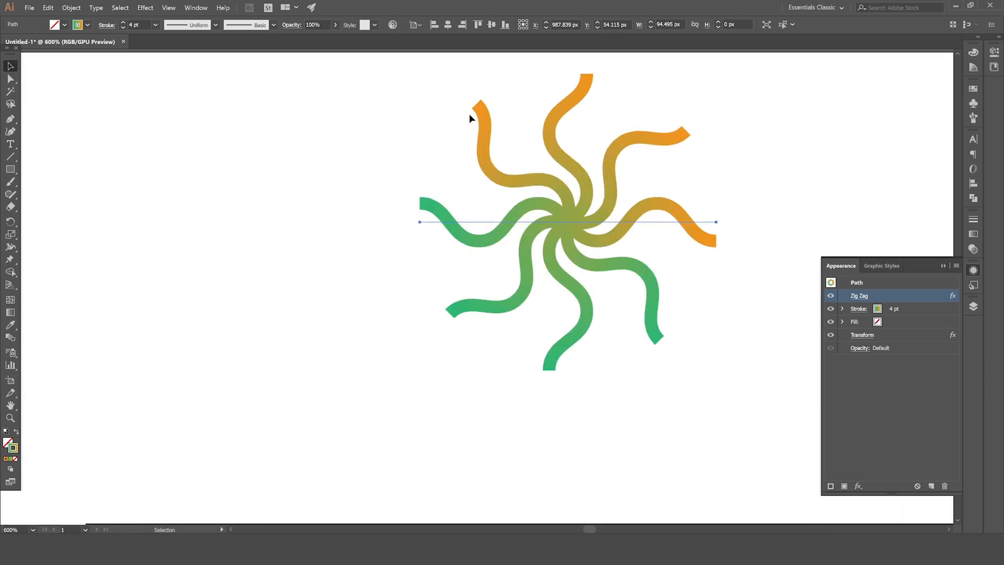
click(107, 25)
click(52, 51)
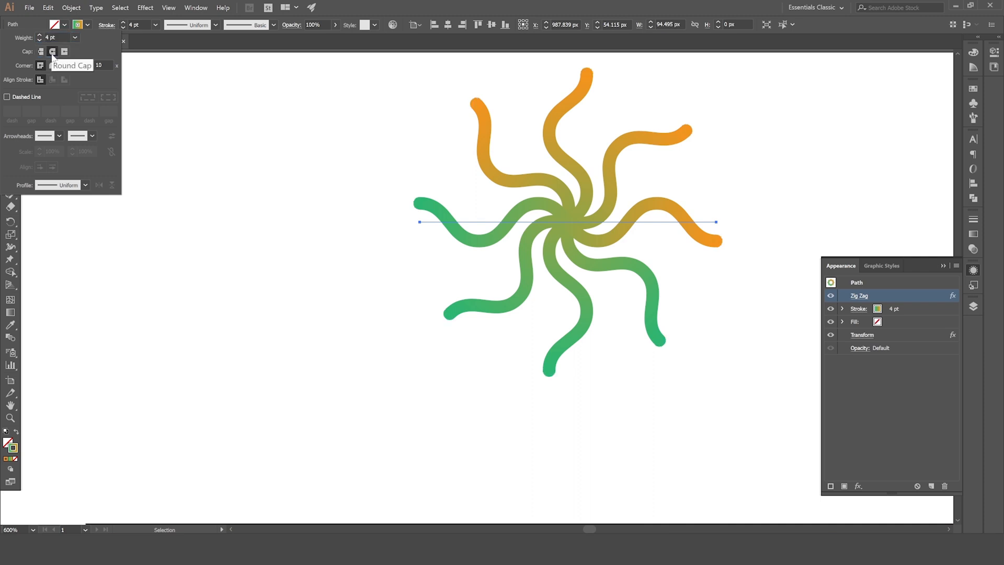
key(Escape)
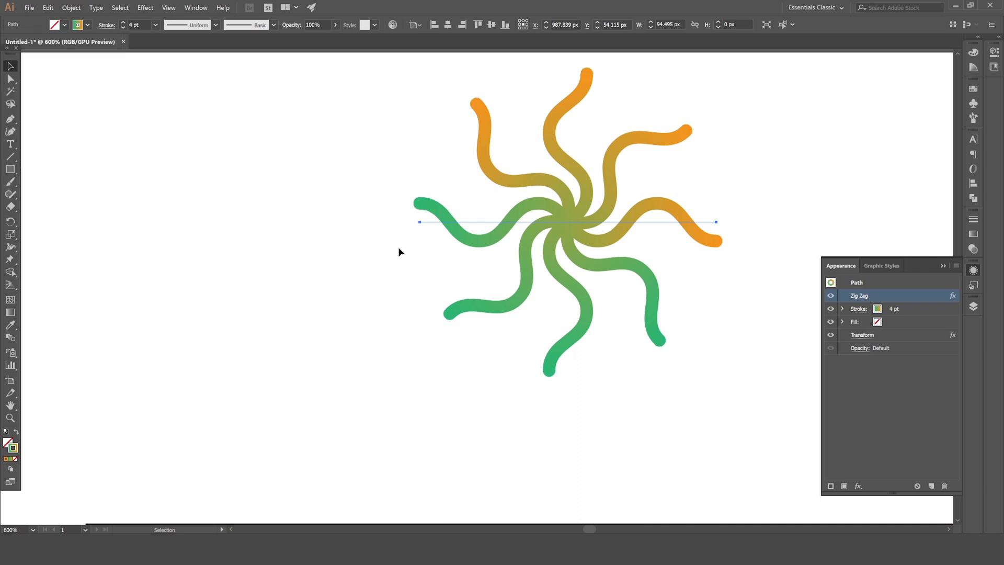
Step: Move the starburst above the gradient square's upper-left corner and place a duplicate level with it above the upper-right corner
scroll(399, 252, down, 5)
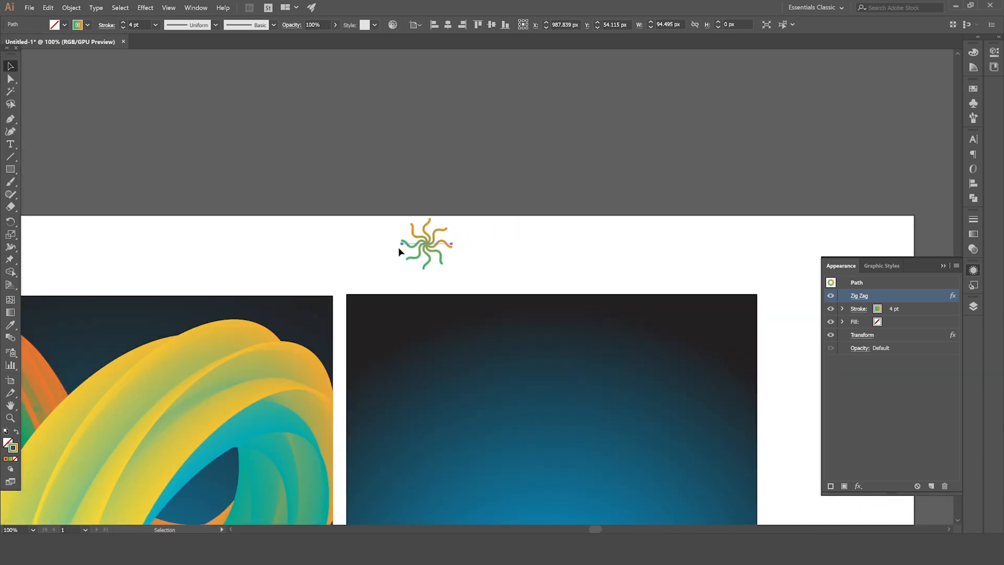
scroll(398, 252, down, 2)
drag(374, 238, 375, 239)
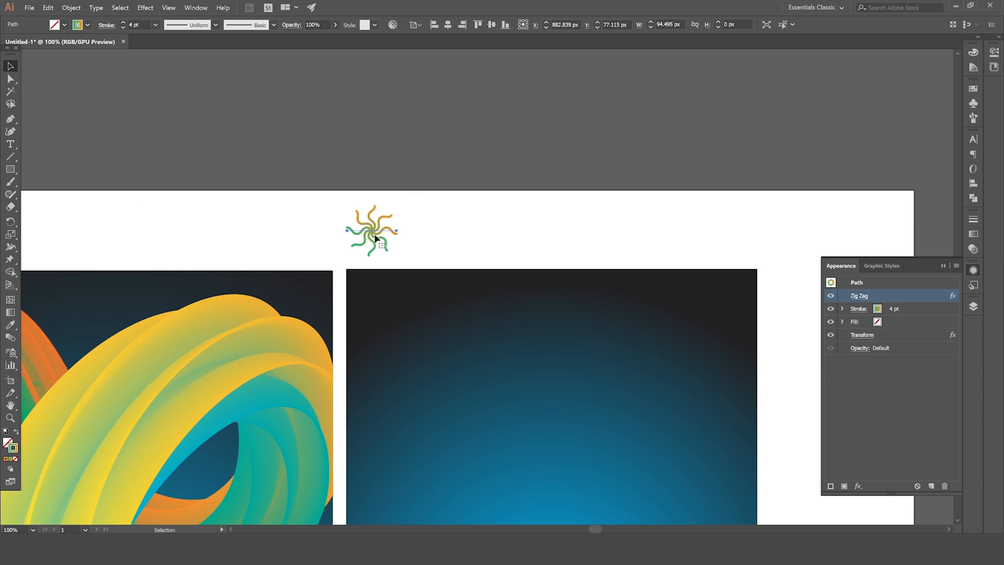
drag(716, 239, 781, 242)
scroll(795, 211, down, 1)
scroll(795, 212, down, 3)
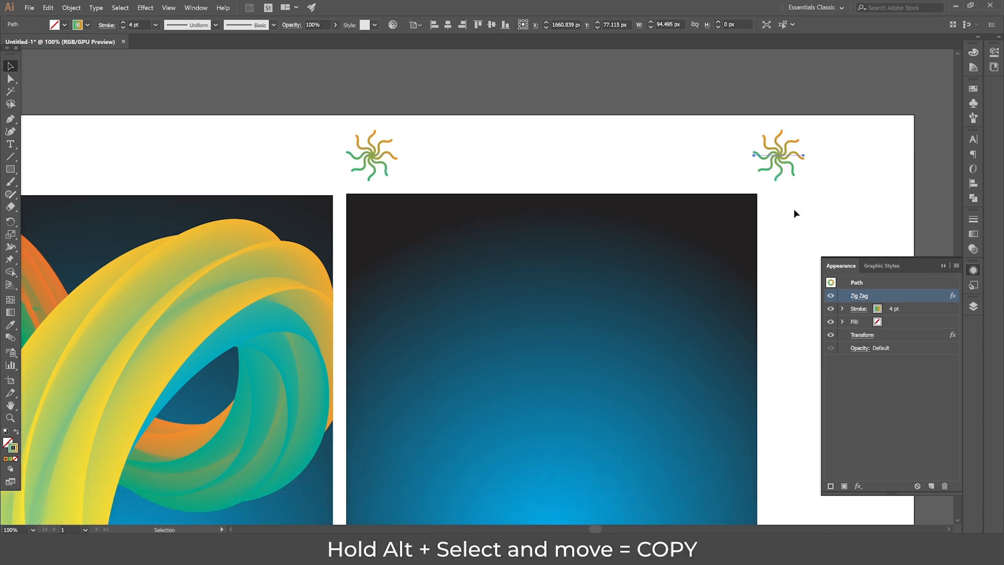
Step: Lengthen the duplicate starburst's base line to about 257 px by moving both end anchor points horizontally outward
key(a)
drag(756, 155, 706, 160)
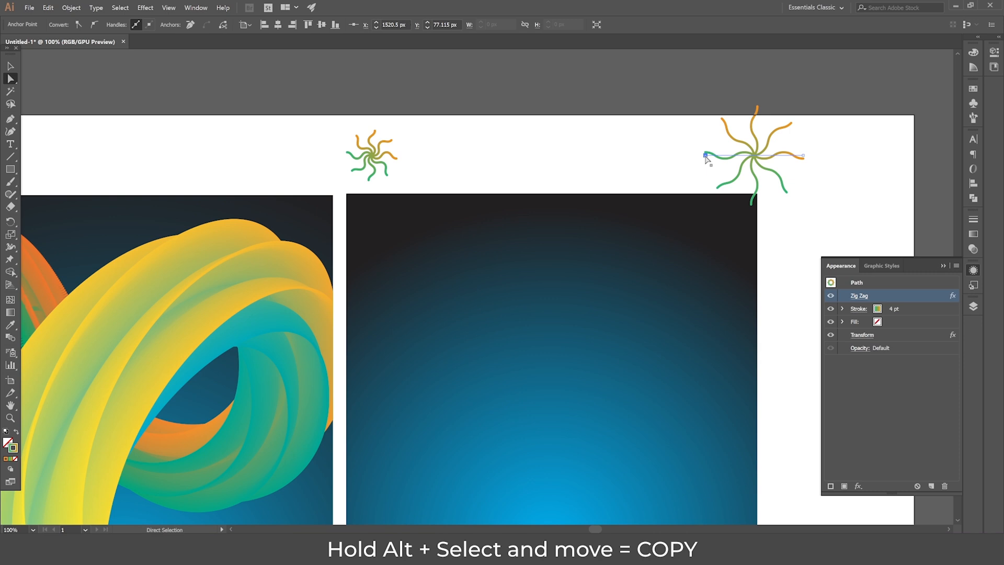
drag(801, 156, 840, 154)
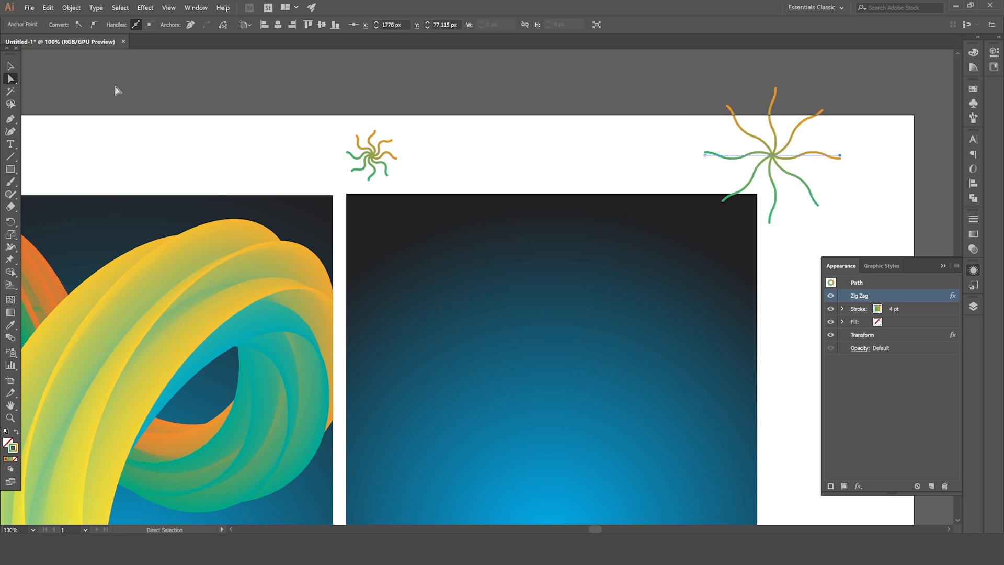
Step: Shorten the small starburst's base line to about 48 px by moving its right end anchor point inward horizontally
click(10, 66)
click(171, 118)
click(369, 158)
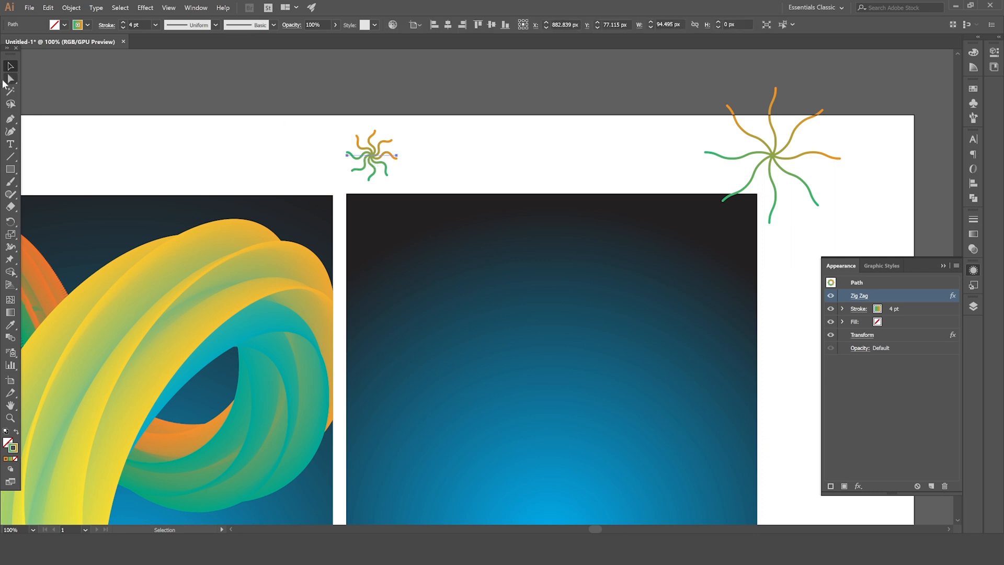
key(a)
drag(397, 156, 382, 160)
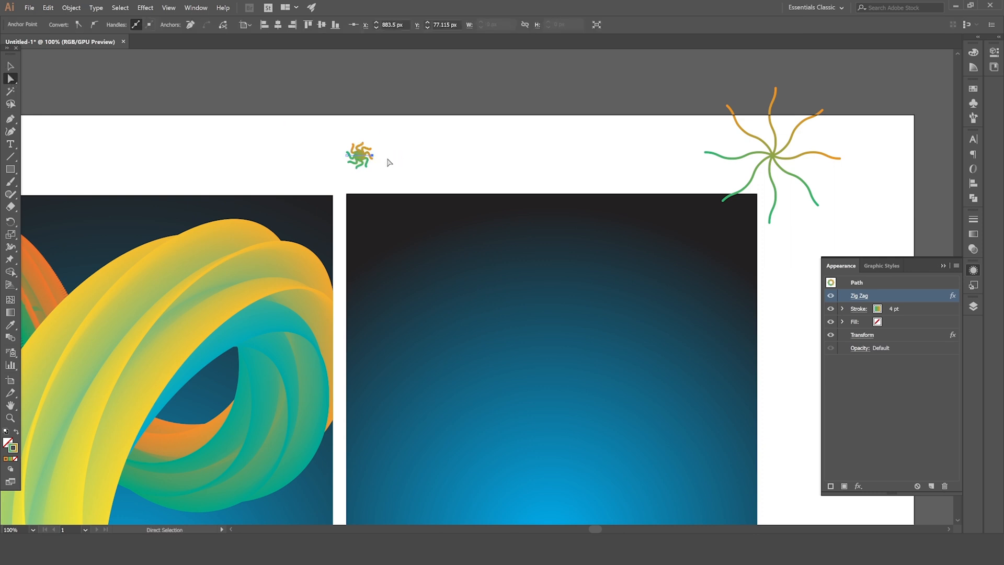
Step: Edit the small starburst's existing Zig Zag effect and set its size to 3 px
click(854, 295)
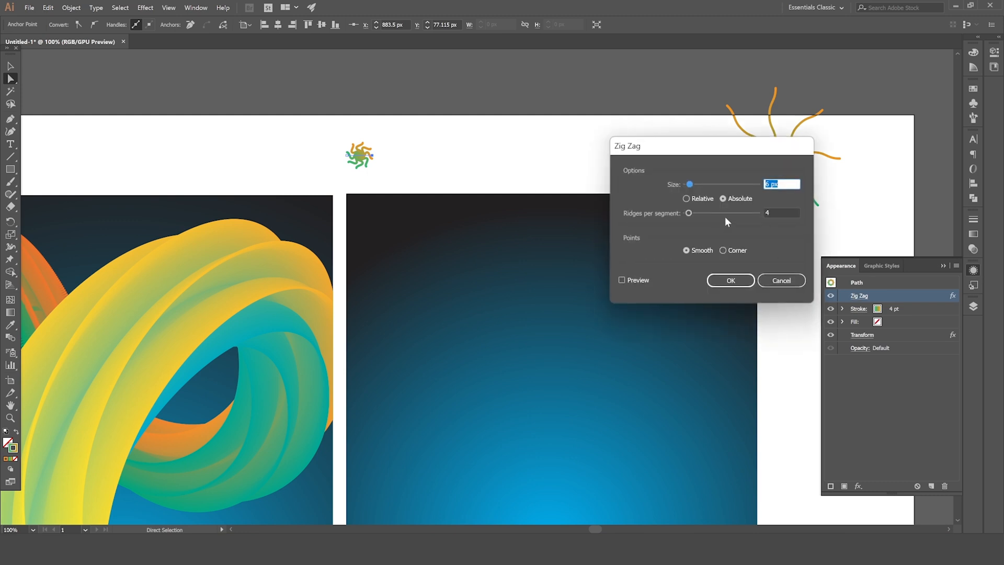
drag(770, 185, 761, 185)
text(3)
click(622, 281)
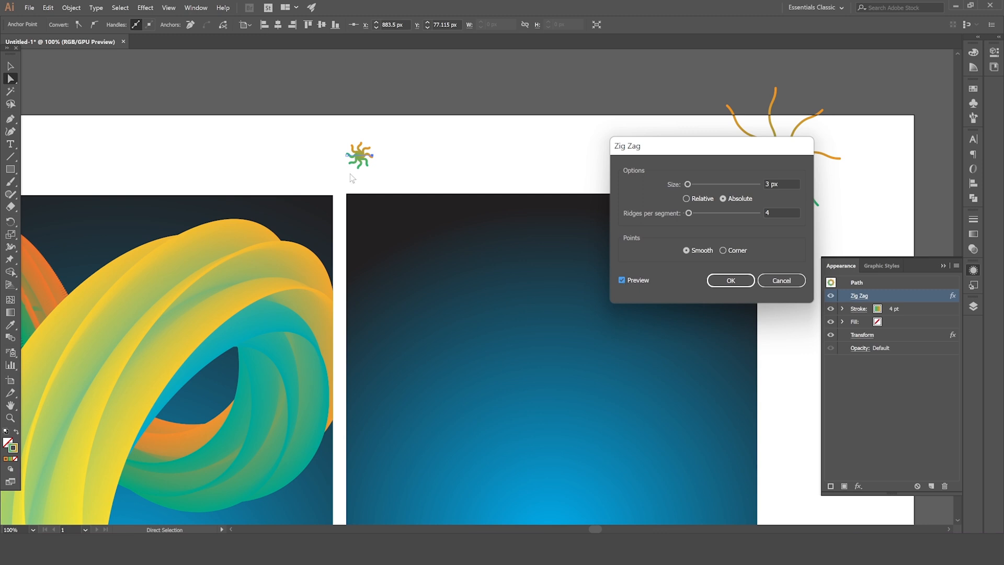
click(731, 280)
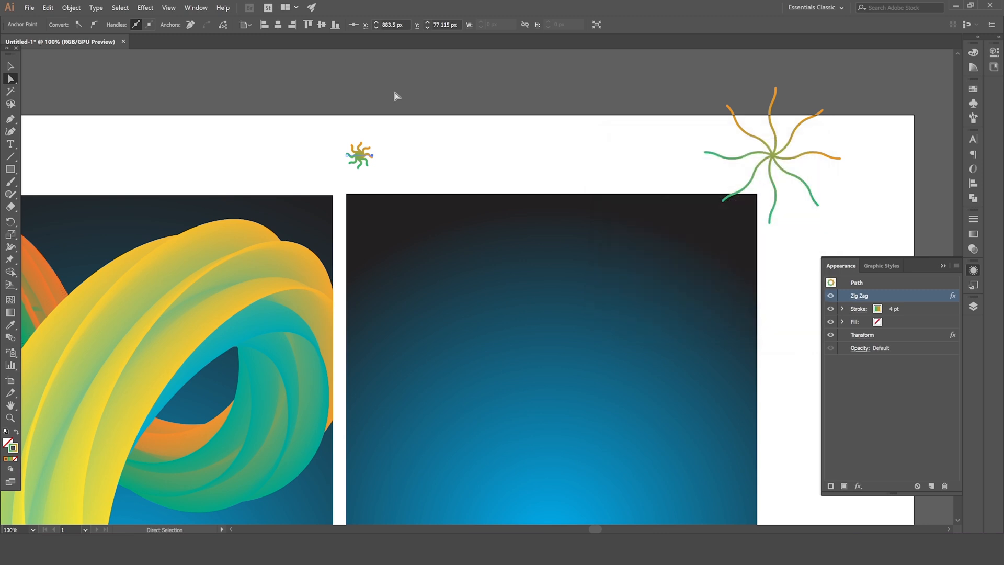
Step: Reduce the small starburst's stroke weight to 2 pt and deselect it
click(10, 67)
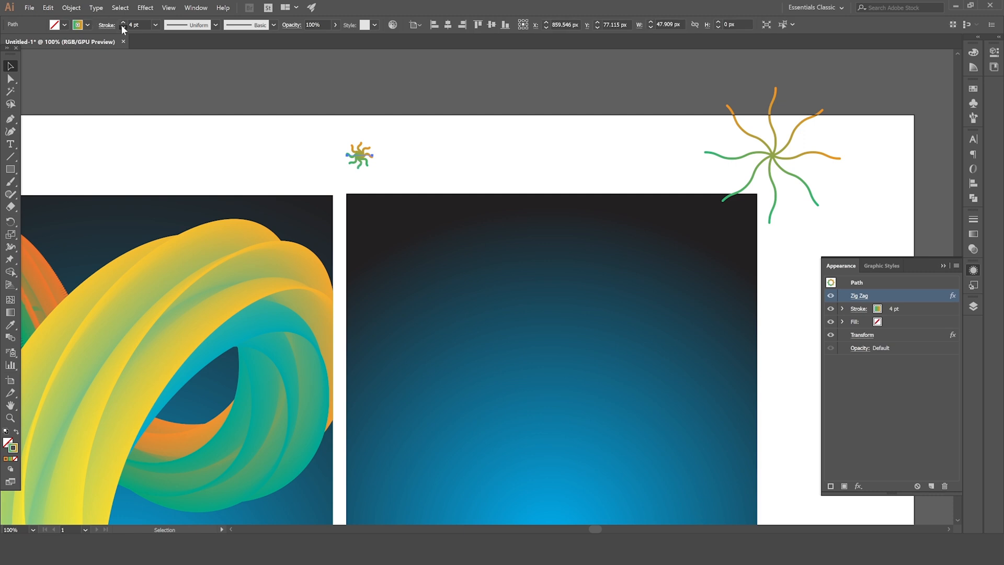
click(123, 27)
click(123, 28)
click(317, 112)
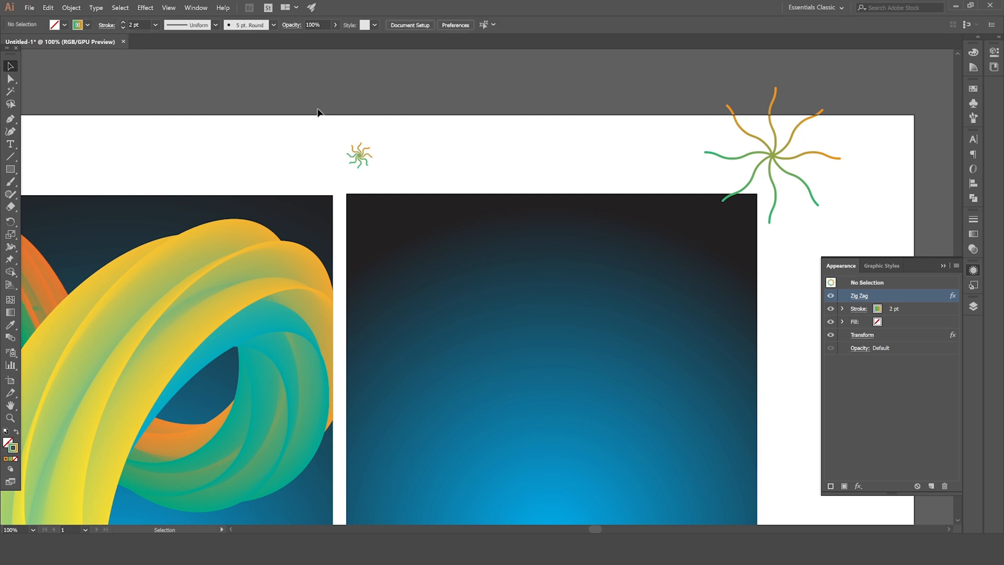
Step: Change the starting colour of the large starburst's stroke gradient to blue
click(790, 154)
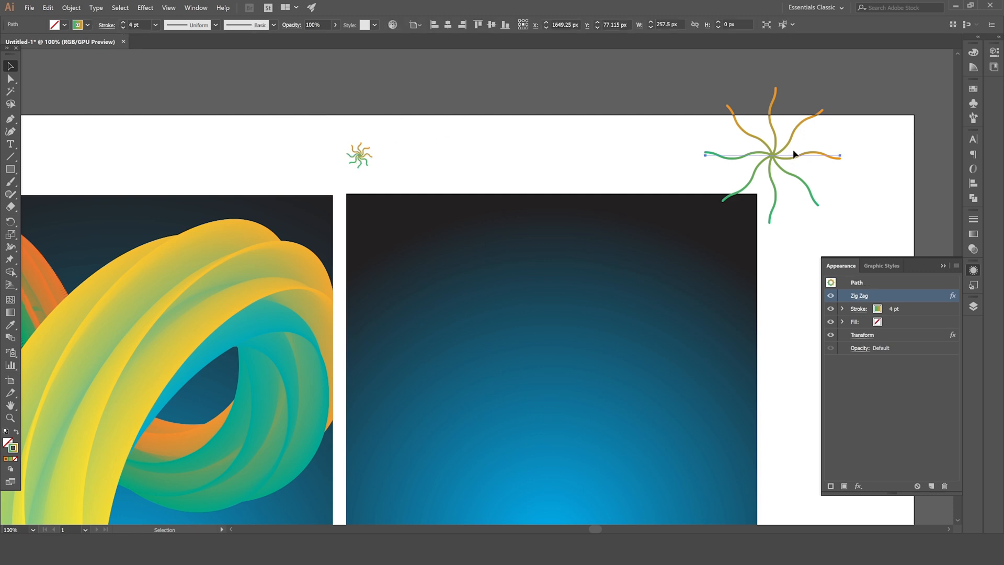
click(974, 234)
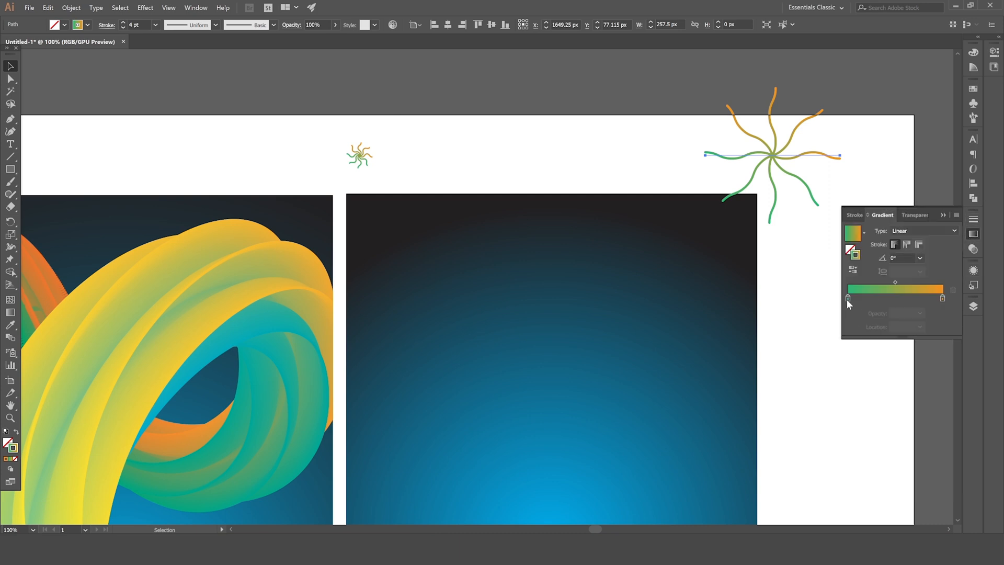
double_click(847, 298)
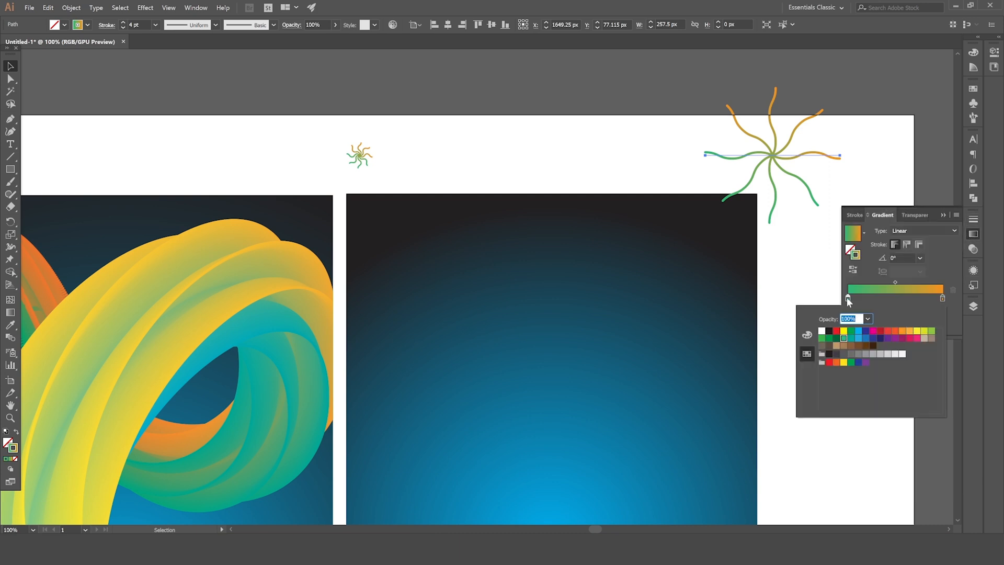
click(867, 339)
click(671, 241)
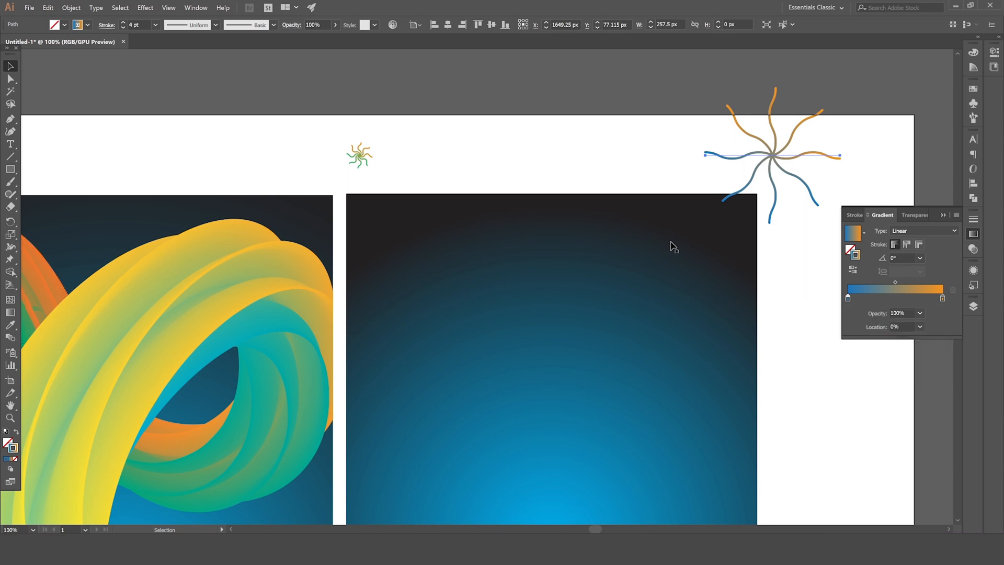
Step: Try dark green as the end colour of the large starburst's stroke gradient
double_click(943, 298)
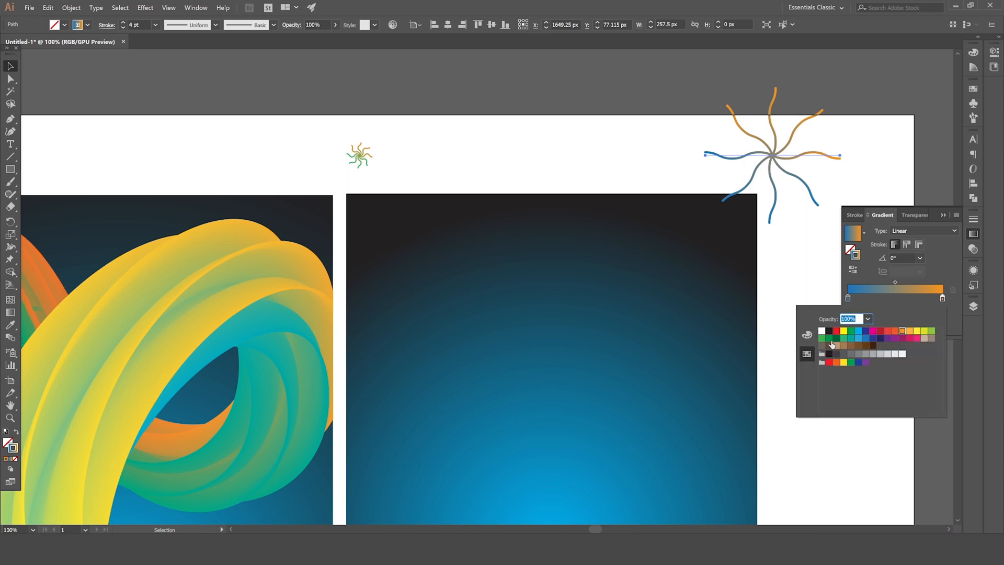
click(837, 339)
click(792, 234)
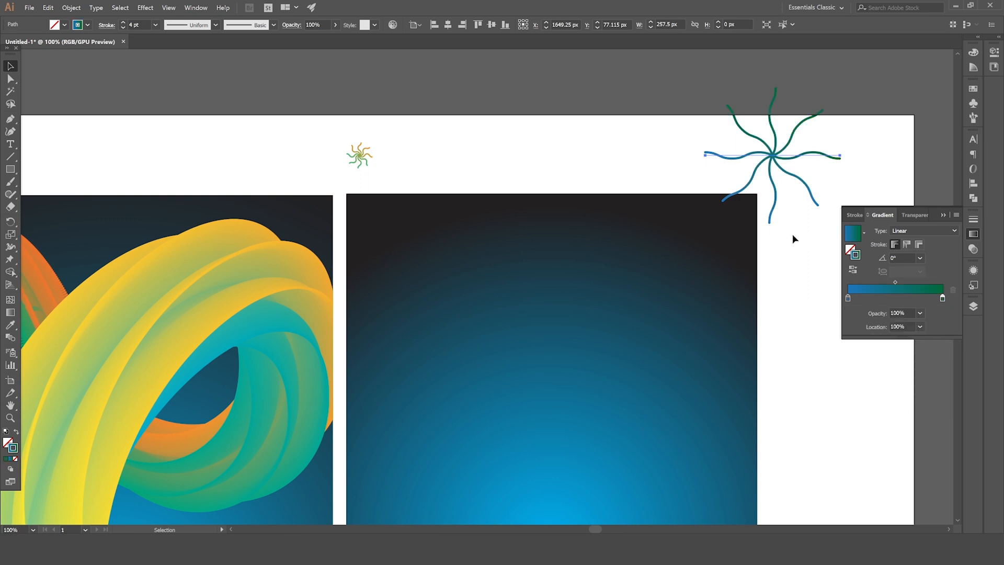
key(ctrl+minus)
scroll(793, 234, down, 1)
click(801, 247)
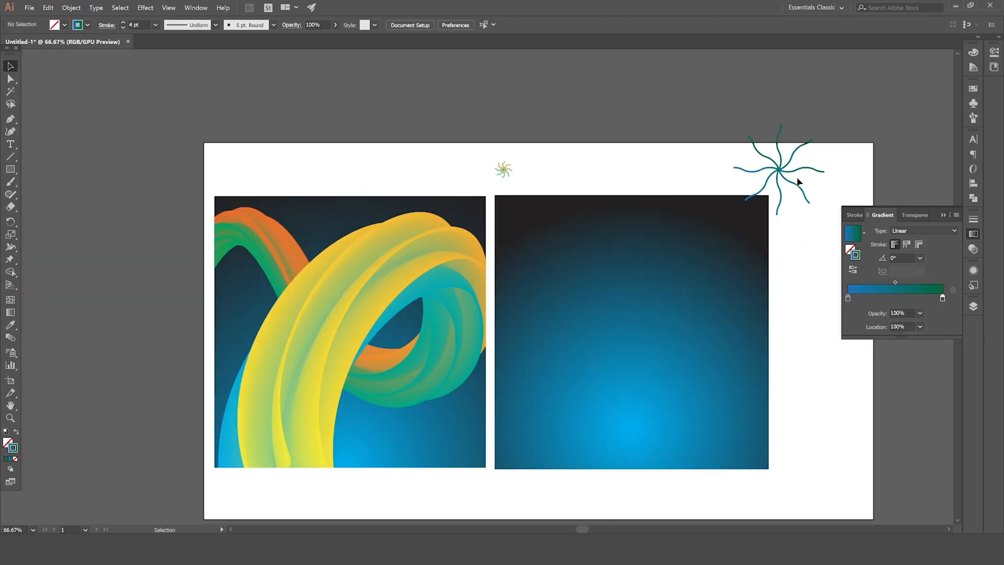
Step: Change the end colour of the large starburst's stroke gradient to yellow and close the gradient settings
click(781, 169)
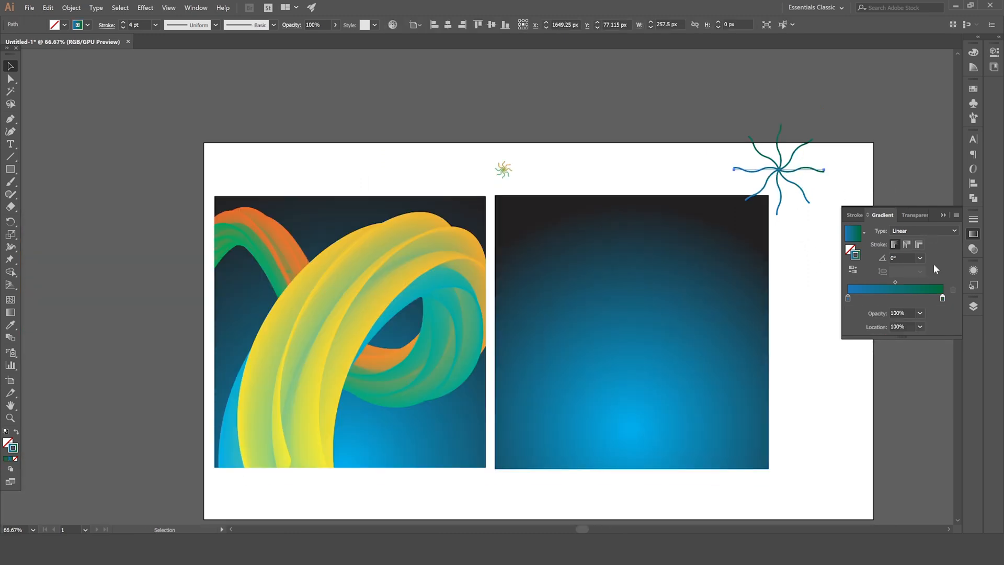
double_click(942, 298)
click(916, 330)
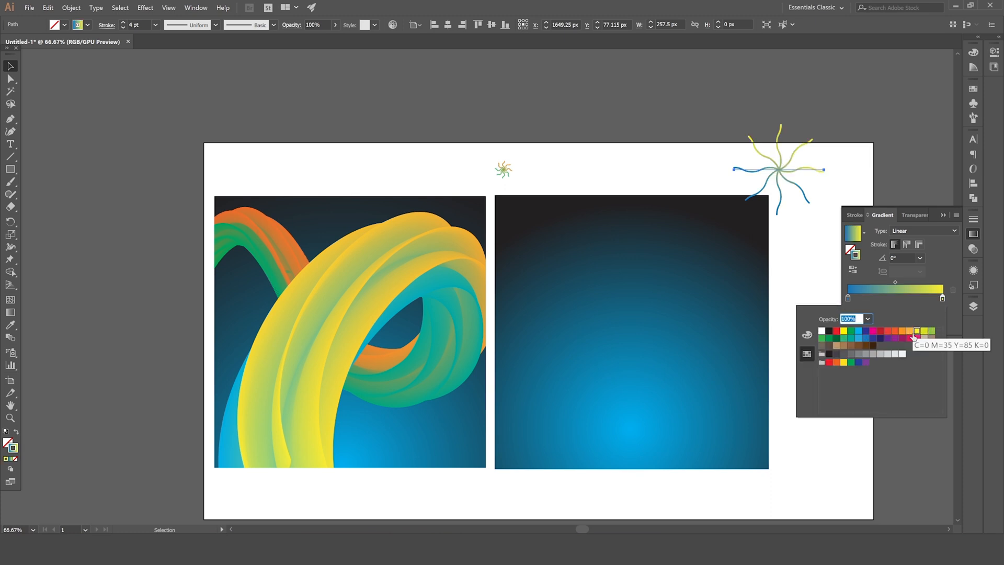
click(827, 192)
click(859, 164)
click(943, 215)
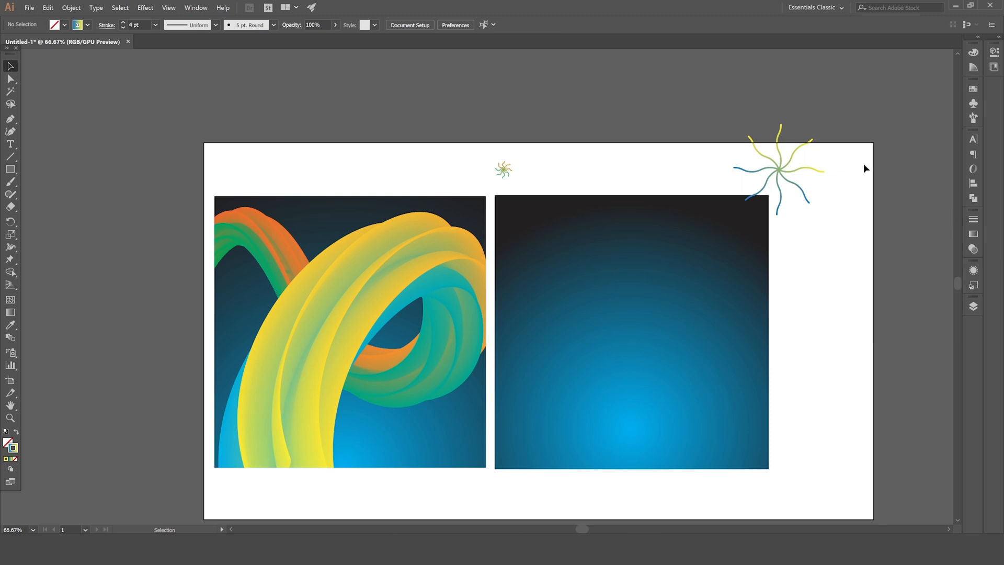
Step: Select both the small and large starbursts and make a blend between them
click(502, 169)
drag(463, 93, 808, 177)
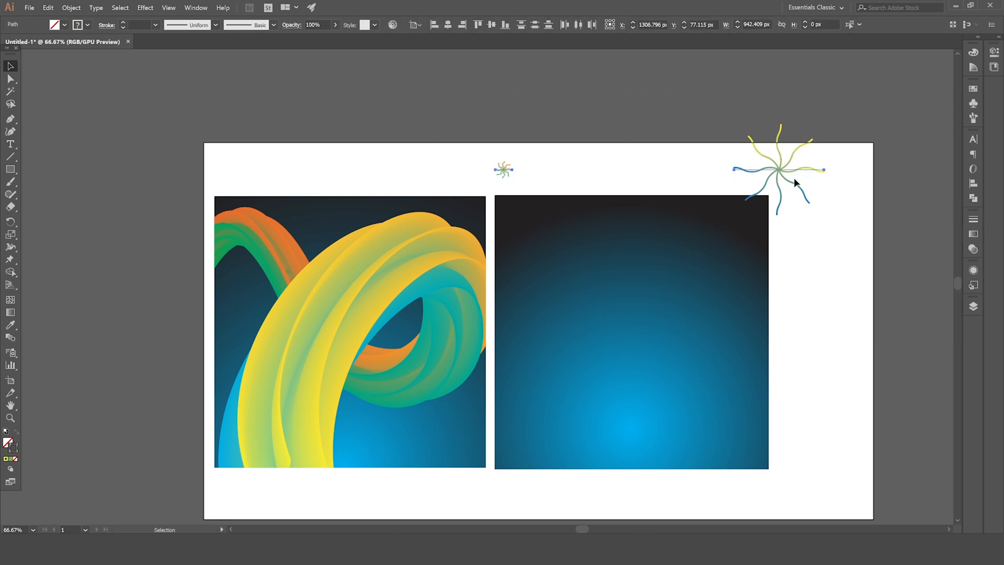
click(71, 8)
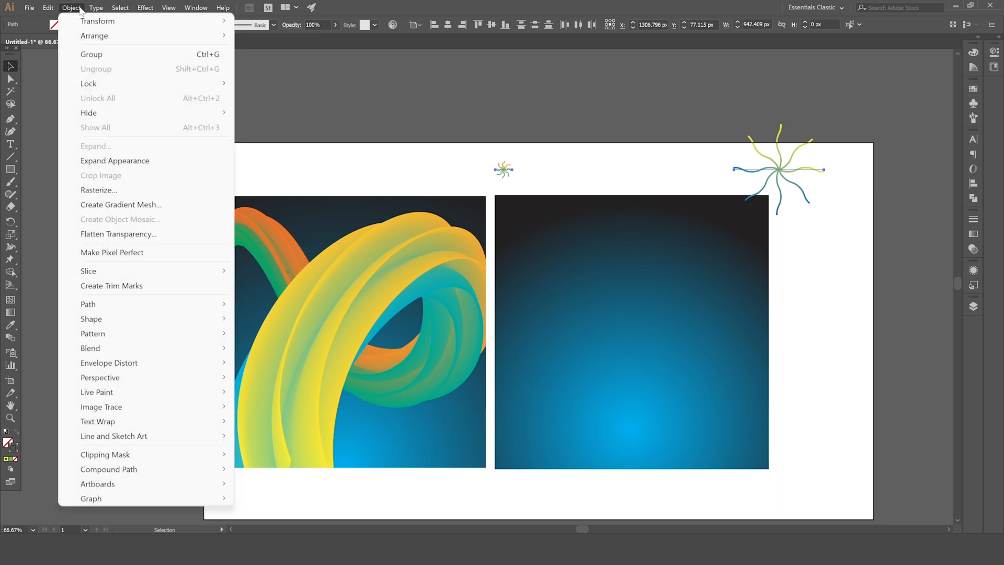
mouse_move(127, 348)
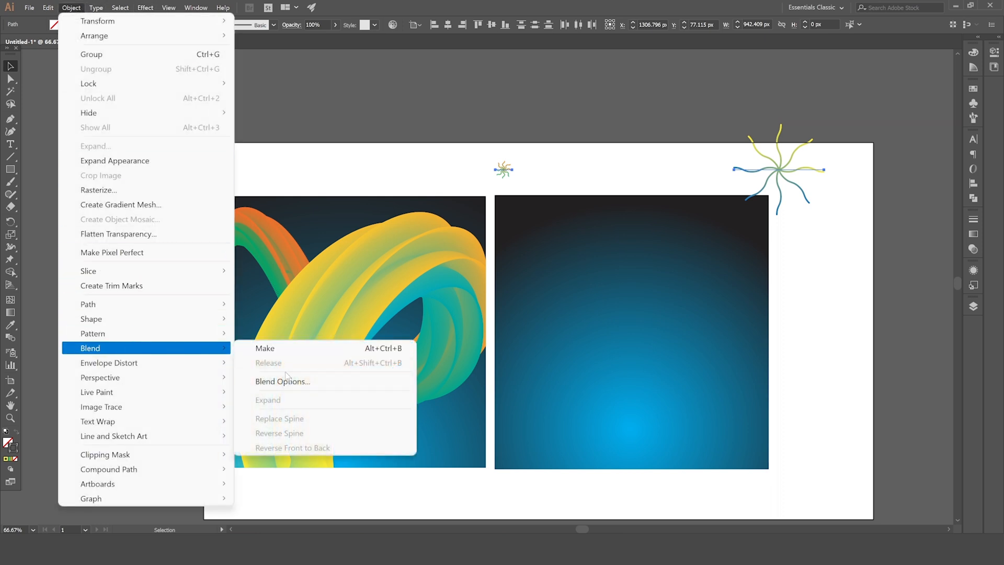
click(318, 352)
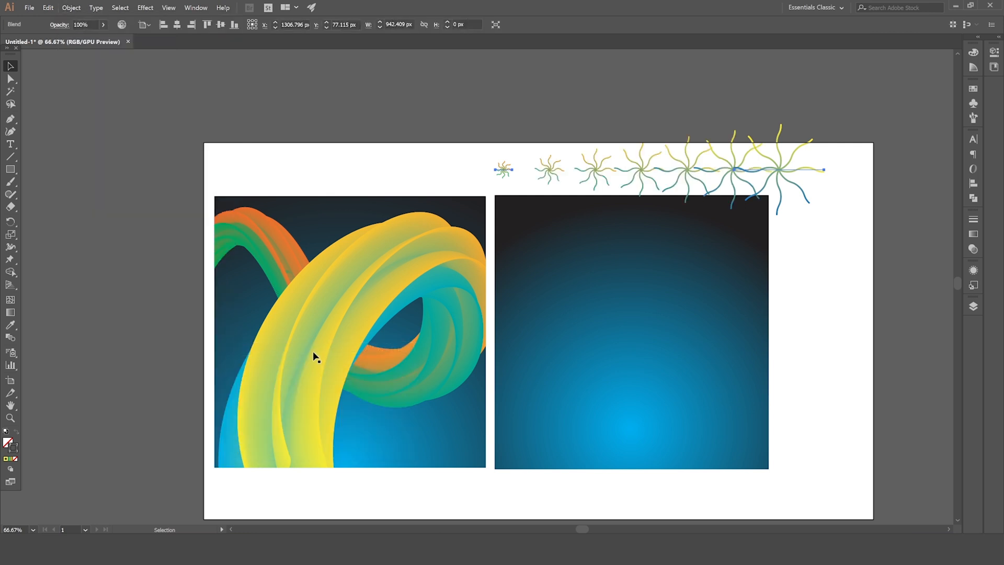
Step: Set the starburst blend's spacing to Specified Distance with a value of 1 px
double_click(12, 339)
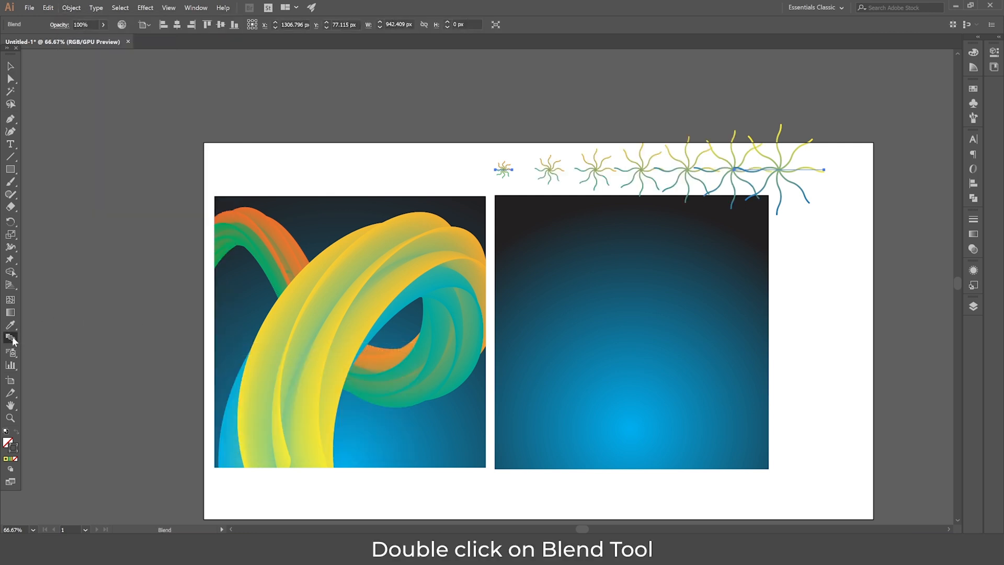
drag(527, 365, 573, 263)
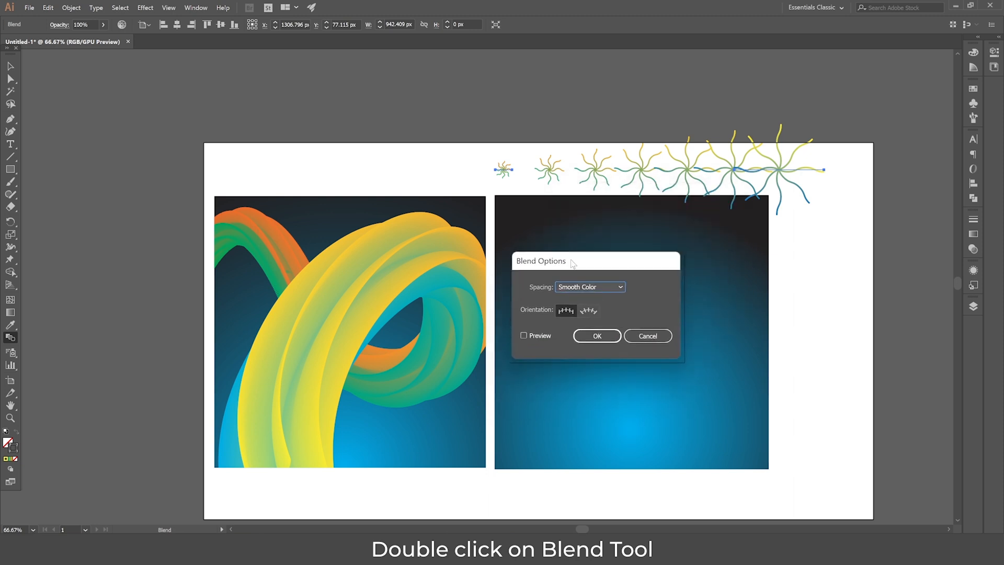
click(615, 290)
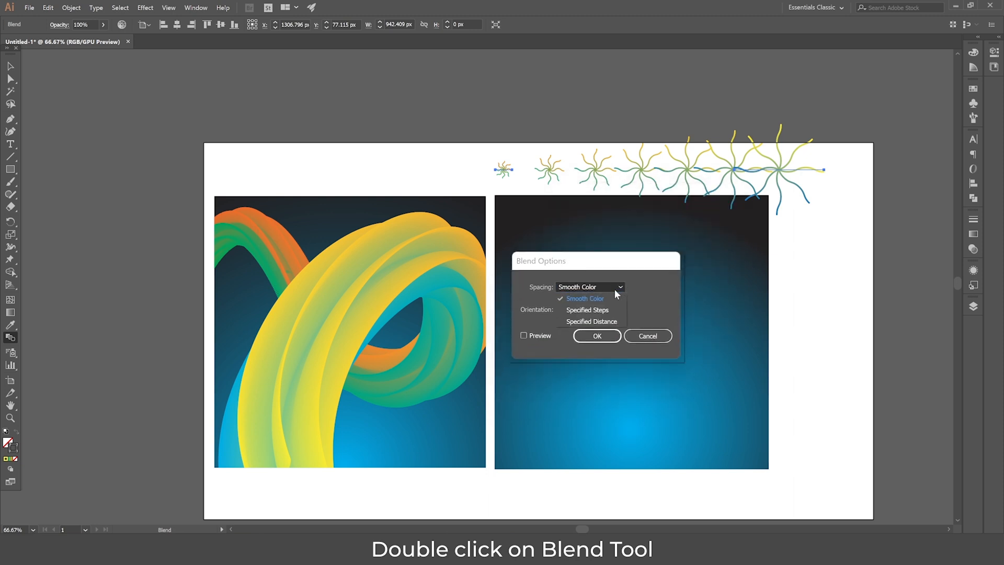
click(611, 320)
double_click(646, 285)
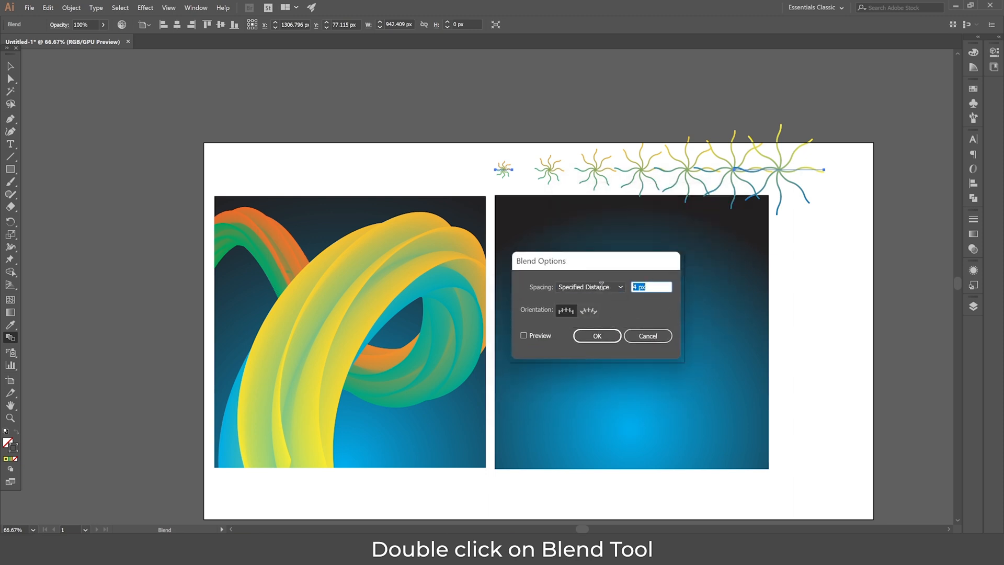
text(1)
click(523, 336)
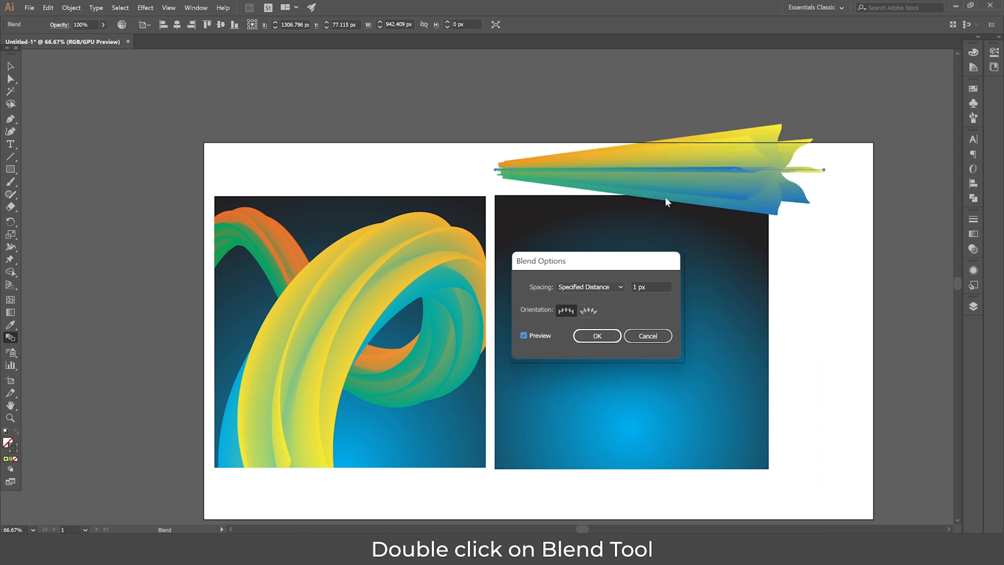
drag(585, 274, 523, 276)
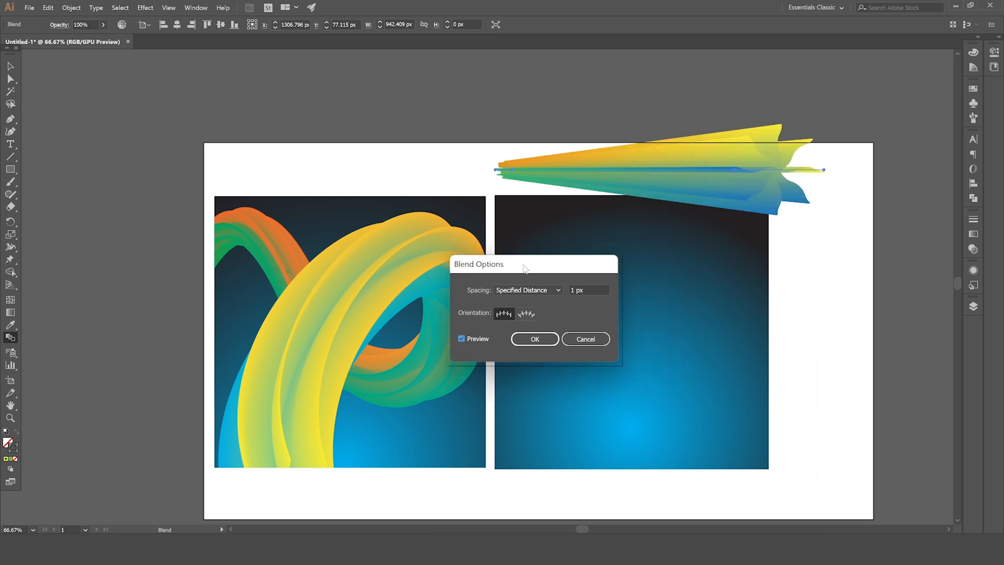
click(534, 336)
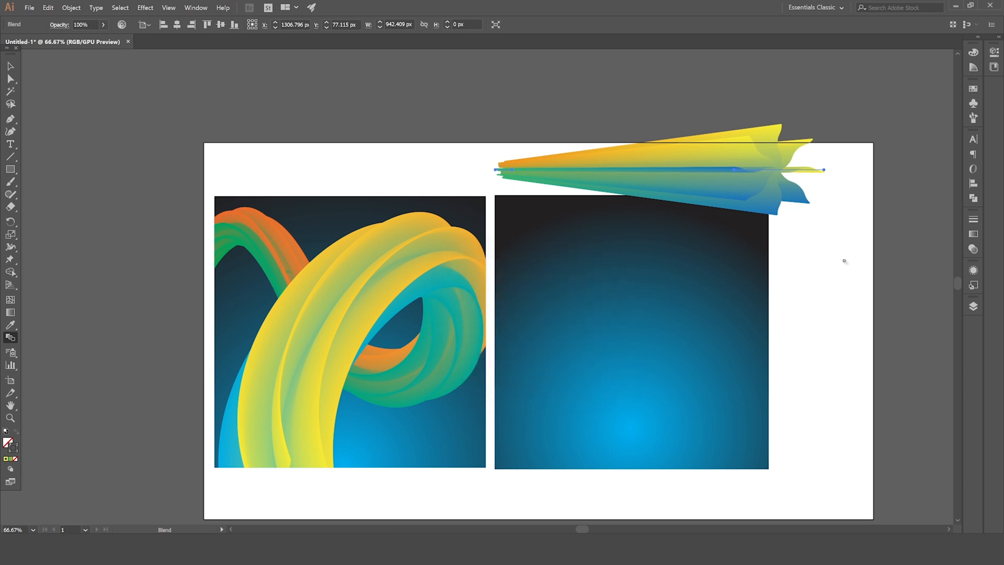
Step: Move the starburst blend straight up, clear of the blank gradient square, and deselect it
key(v)
scroll(566, 253, down, 3)
scroll(706, 258, up, 2)
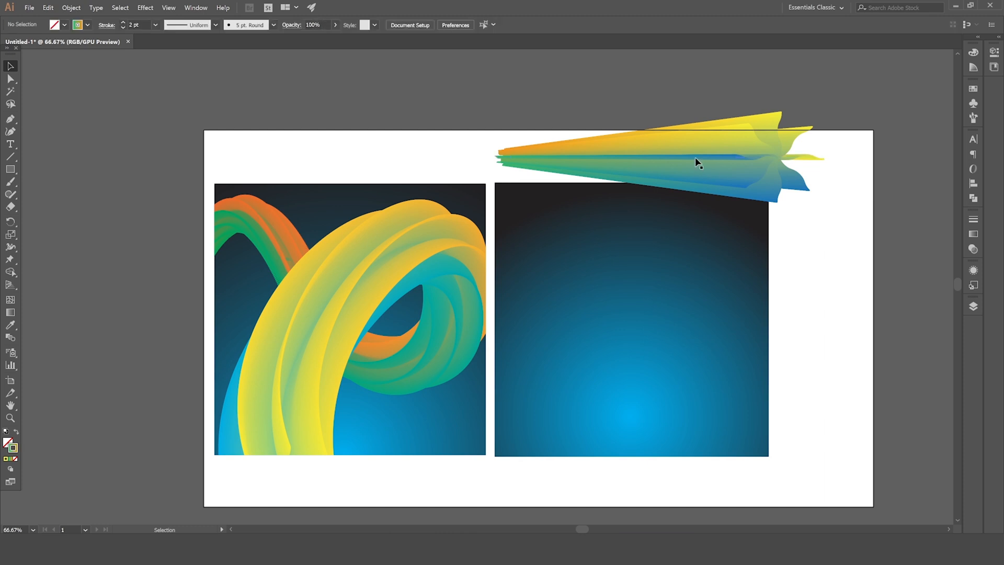
drag(690, 158, 690, 102)
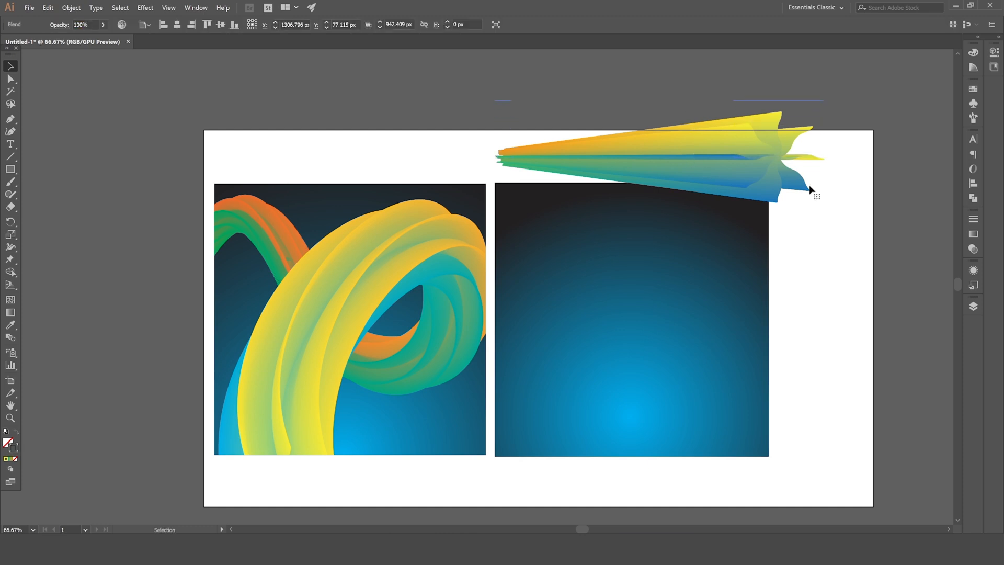
click(825, 206)
scroll(617, 246, down, 2)
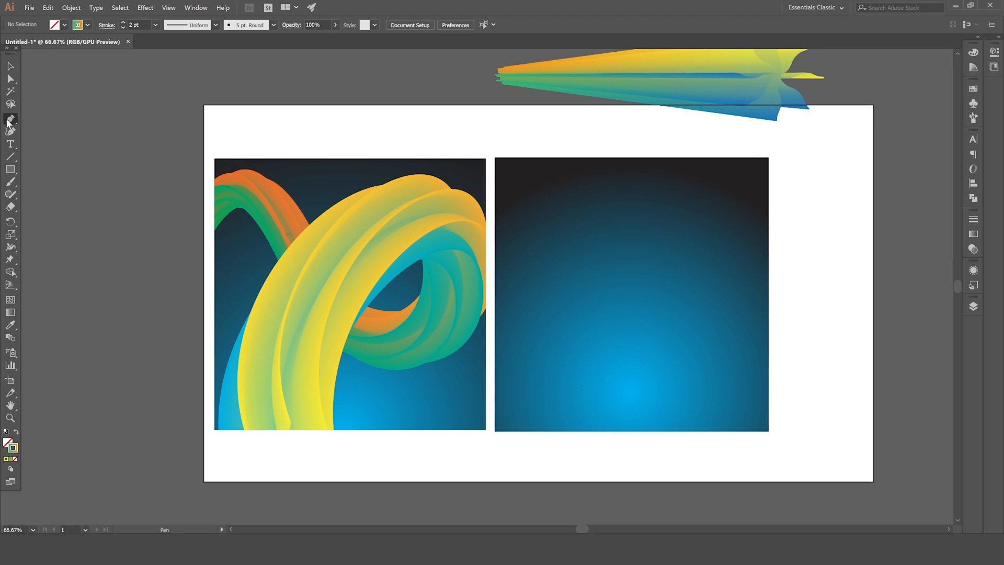
Step: Choose the Pen tool and set the stroke colour to white for a new path
drag(9, 120, 34, 118)
click(83, 24)
click(22, 42)
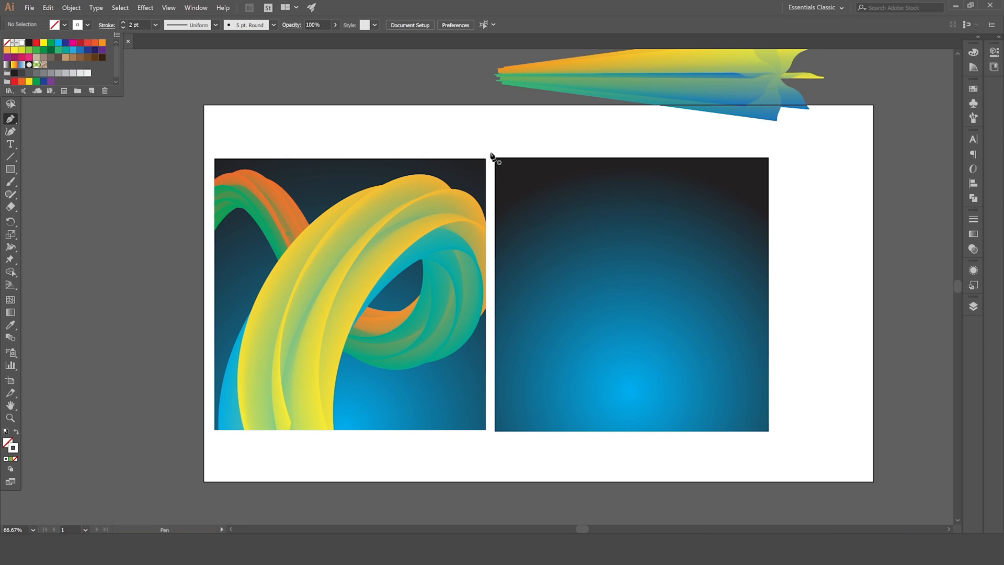
click(490, 192)
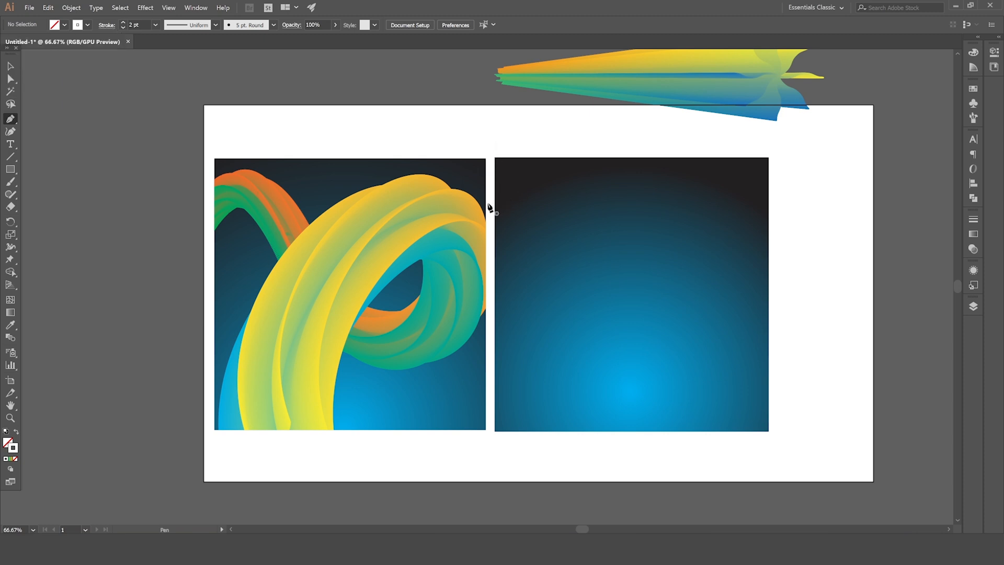
Step: Draw a curved open path that enters the gradient square's upper left edge, dips, loops around the right side and ends below the square
click(483, 201)
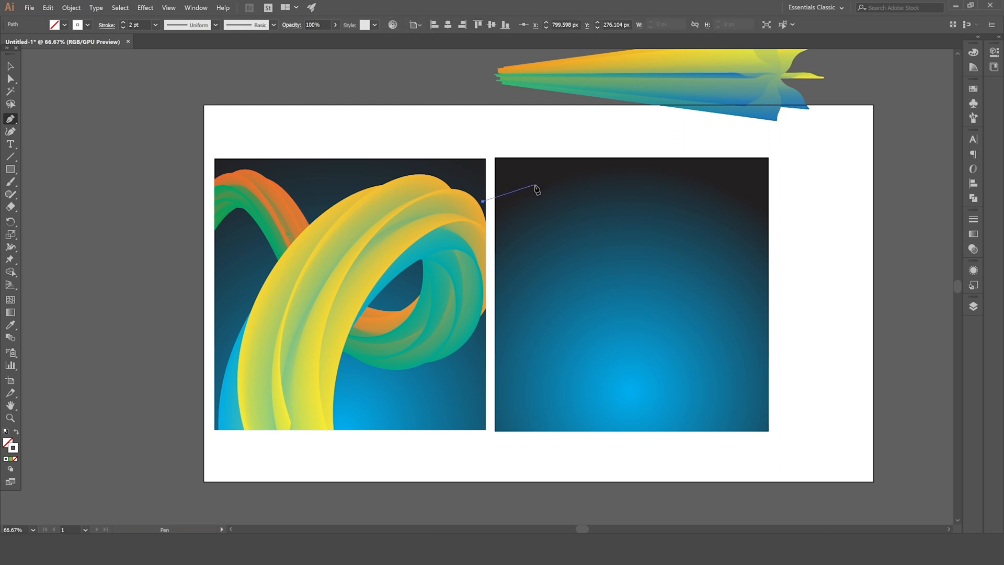
drag(534, 184, 561, 220)
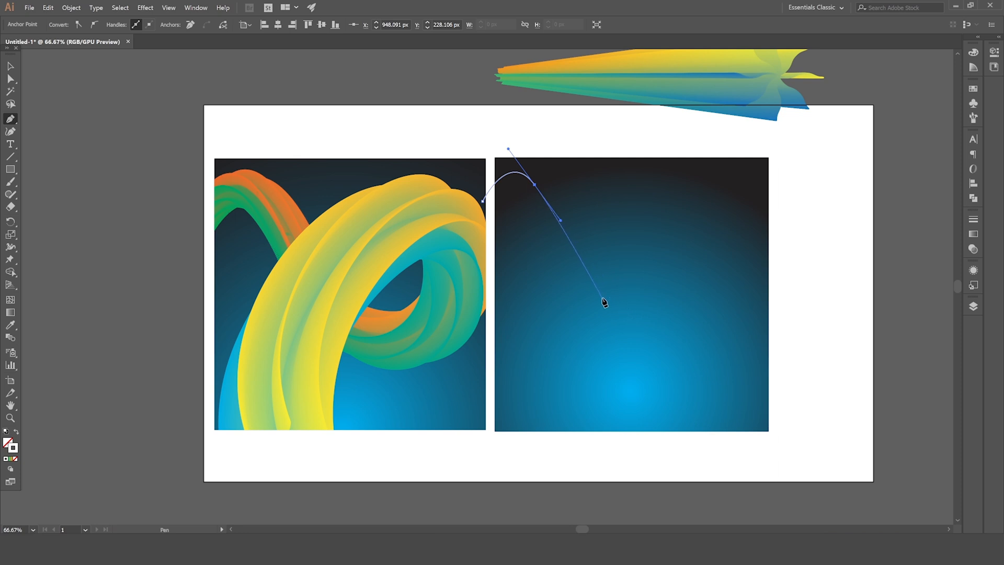
drag(628, 303, 674, 332)
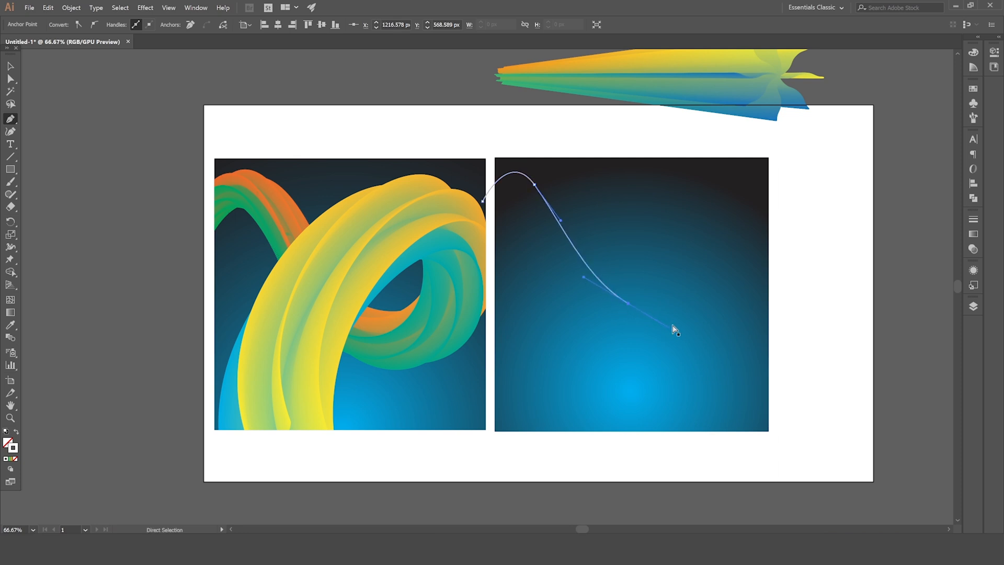
key(ctrl+z)
drag(684, 332, 787, 332)
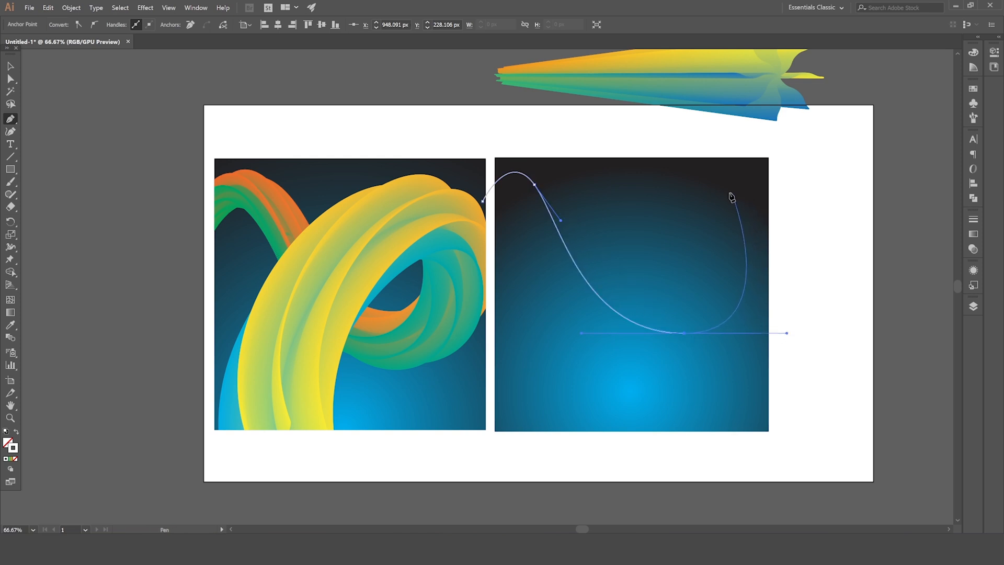
drag(727, 192, 670, 182)
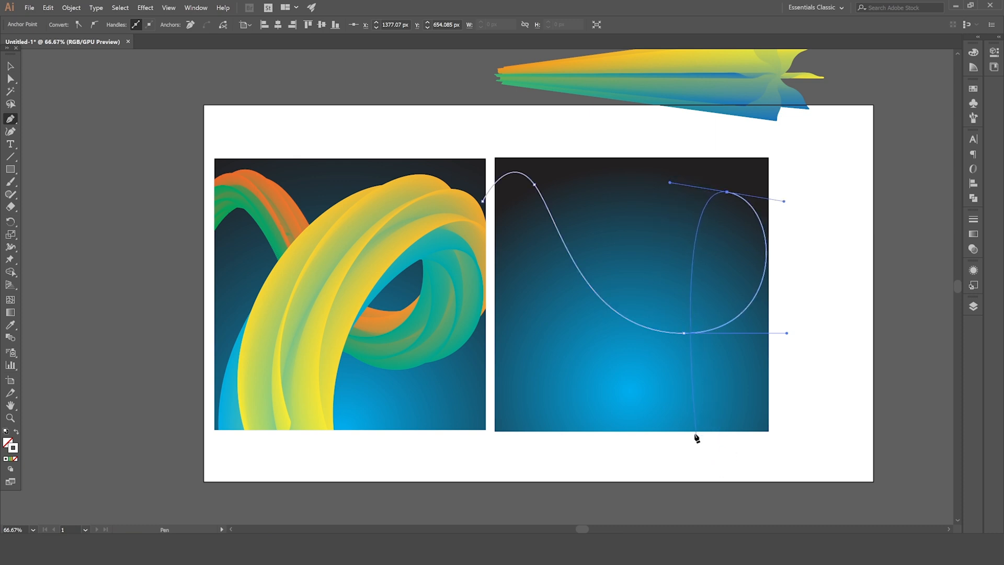
drag(654, 448, 777, 468)
Step: Round out the loop's top by reshaping its upper anchor's curve and nudge the first hump's anchor slightly right
scroll(682, 347, up, 1)
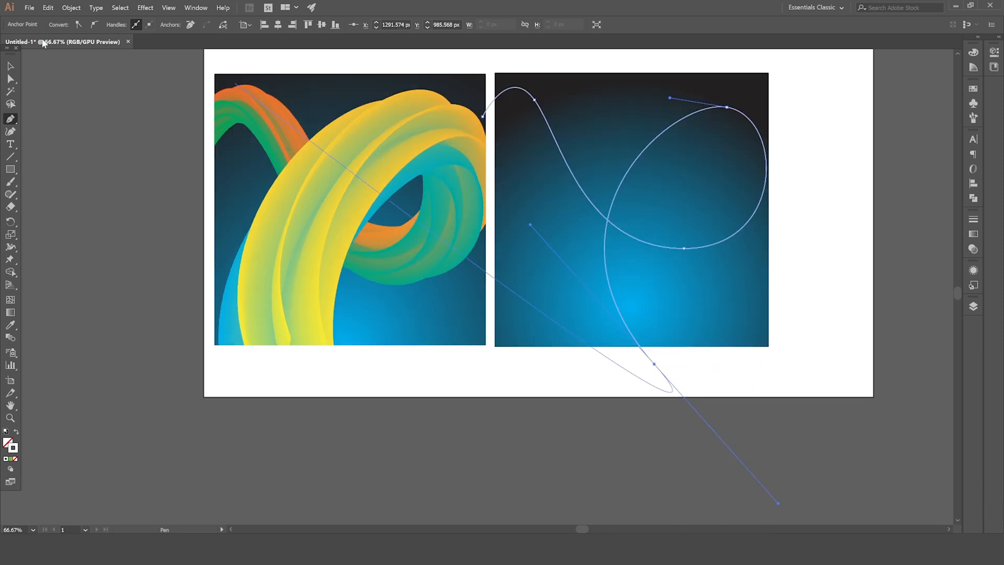
click(11, 78)
scroll(699, 168, up, 1)
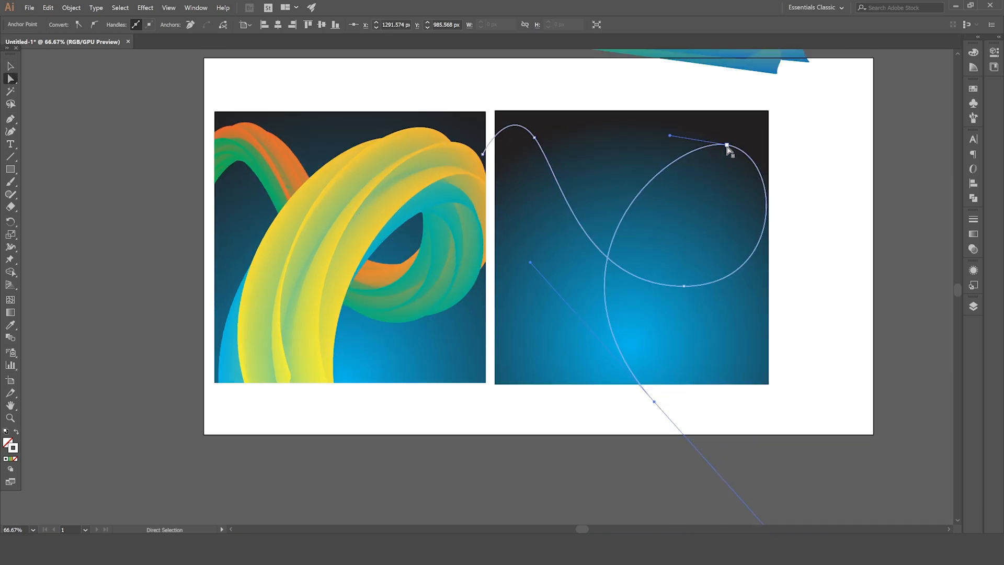
click(727, 145)
drag(671, 136, 619, 88)
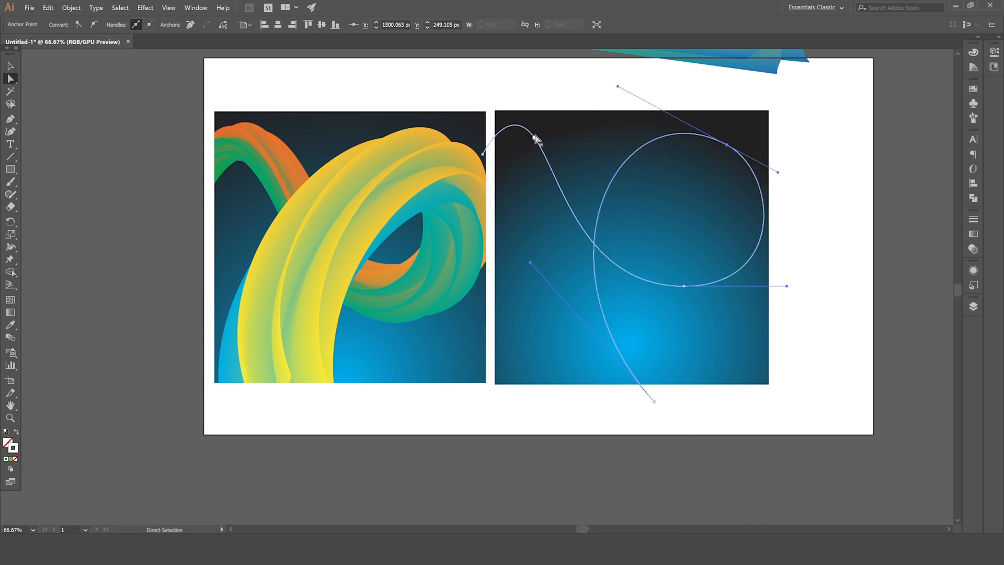
drag(535, 137, 544, 143)
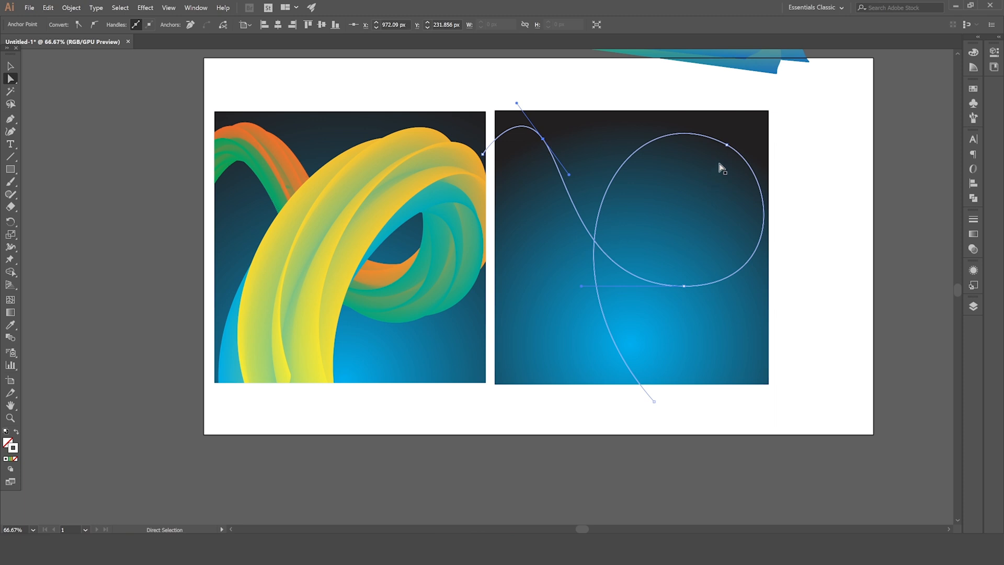
click(727, 146)
drag(619, 88, 624, 80)
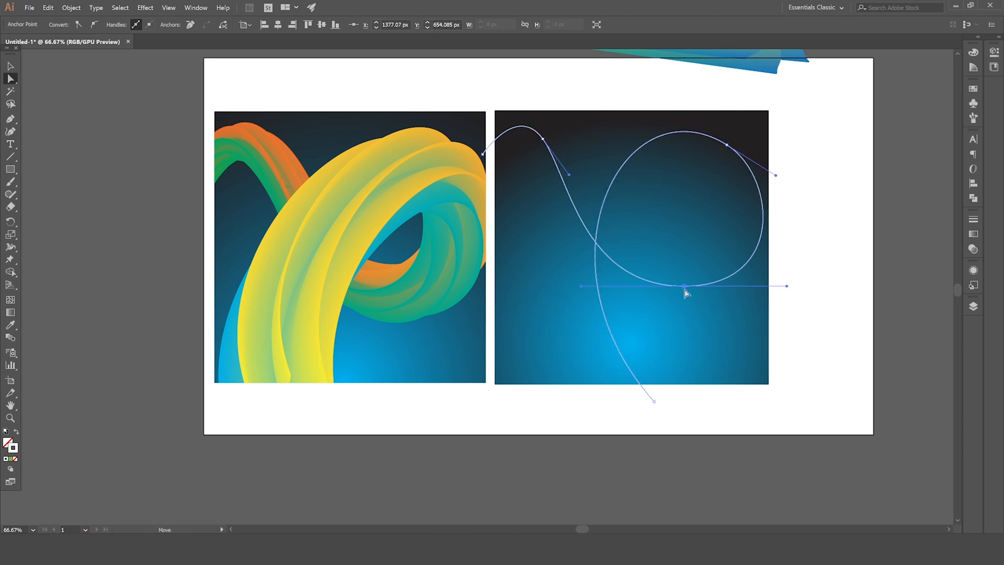
Step: Lower and tilt the loop's bottom anchor, then shift the path's lower end point right and bend its curve outward
drag(684, 289, 684, 296)
drag(789, 297, 782, 290)
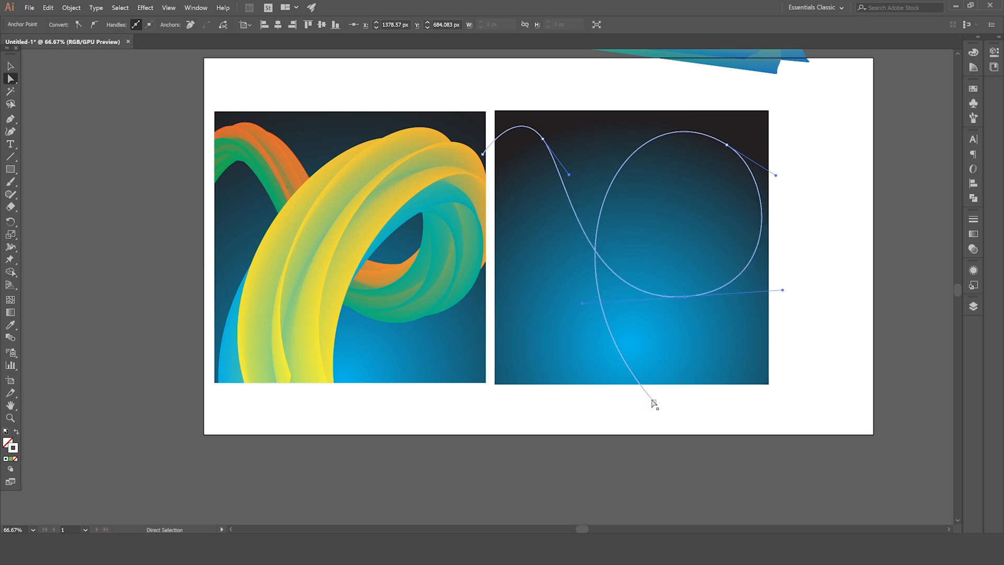
drag(653, 401, 662, 407)
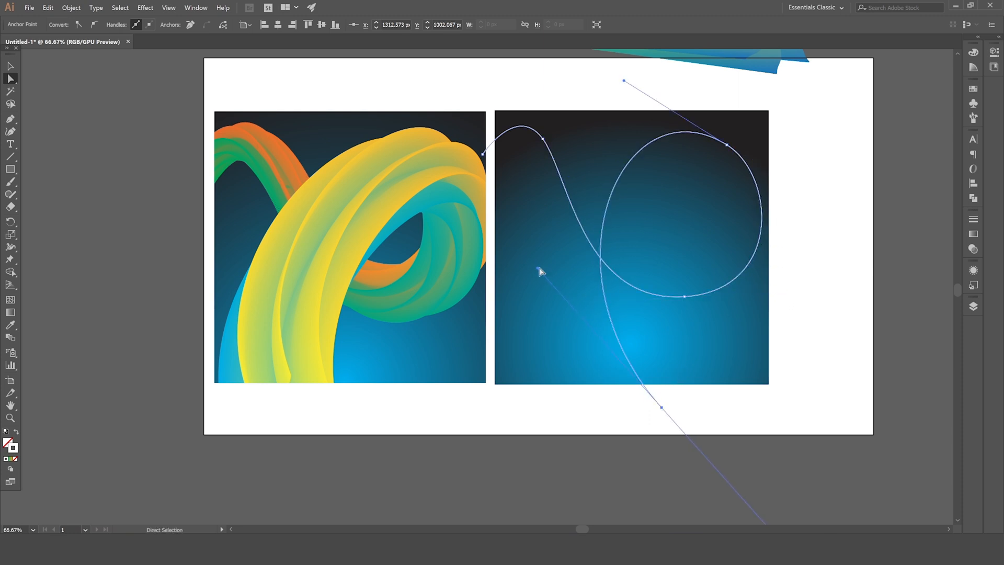
drag(539, 268, 508, 265)
Step: Widen the loop's right side by lengthening the upper anchor's curve handle, and deselect the path
scroll(654, 236, up, 2)
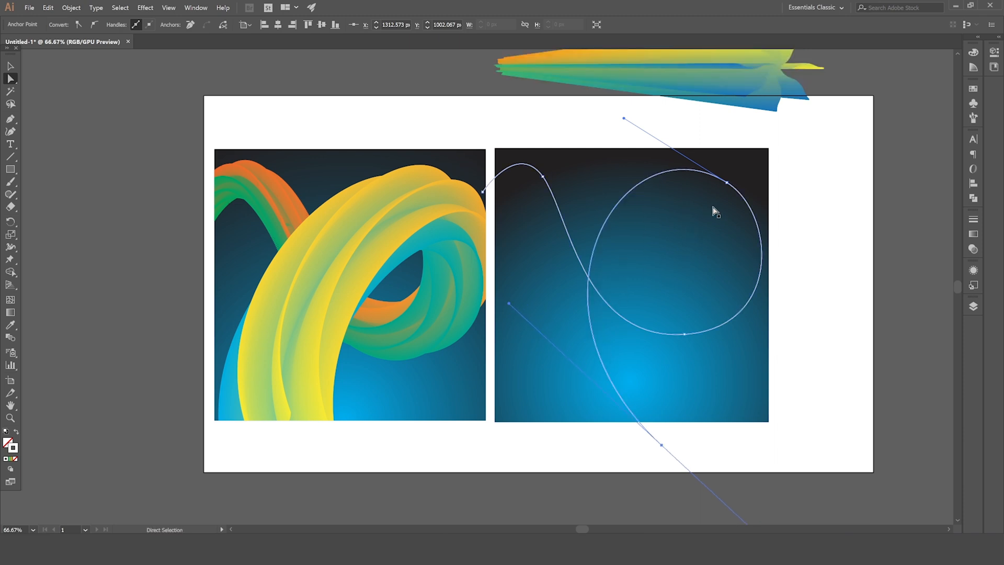
click(727, 182)
drag(776, 213, 786, 210)
scroll(788, 213, up, 2)
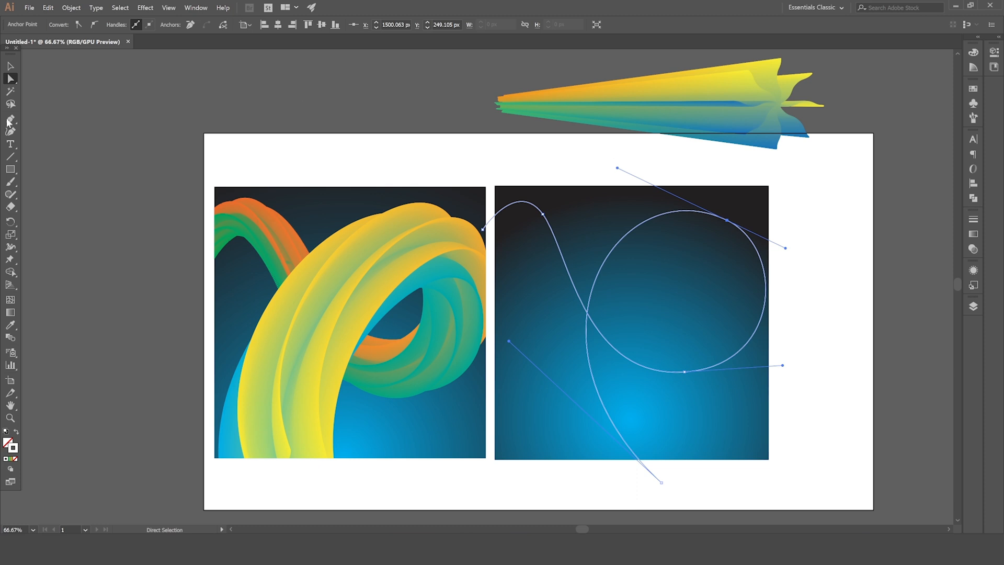
click(10, 66)
click(62, 85)
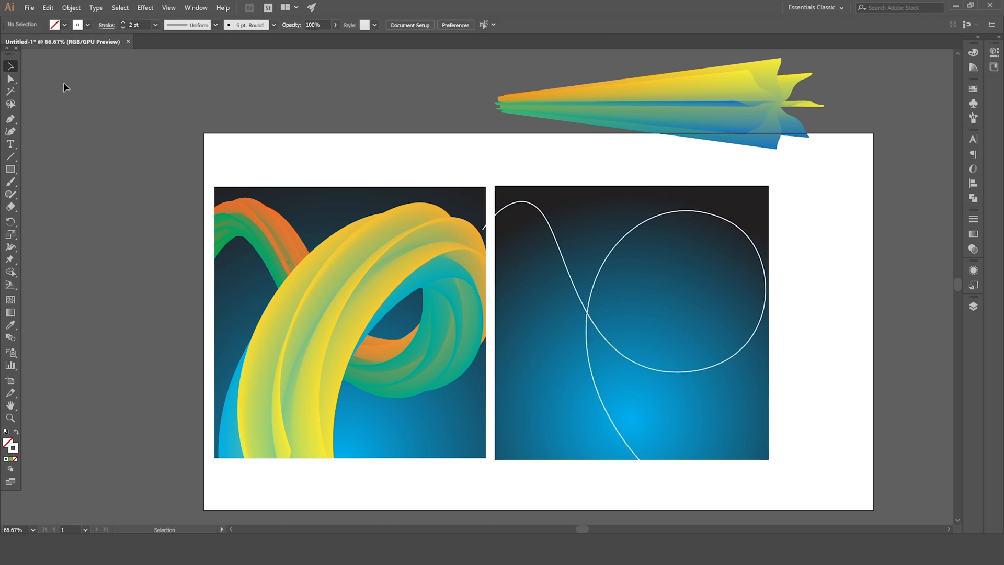
Step: Select the white path together with the starburst blend and replace the blend's spine with the path
click(542, 211)
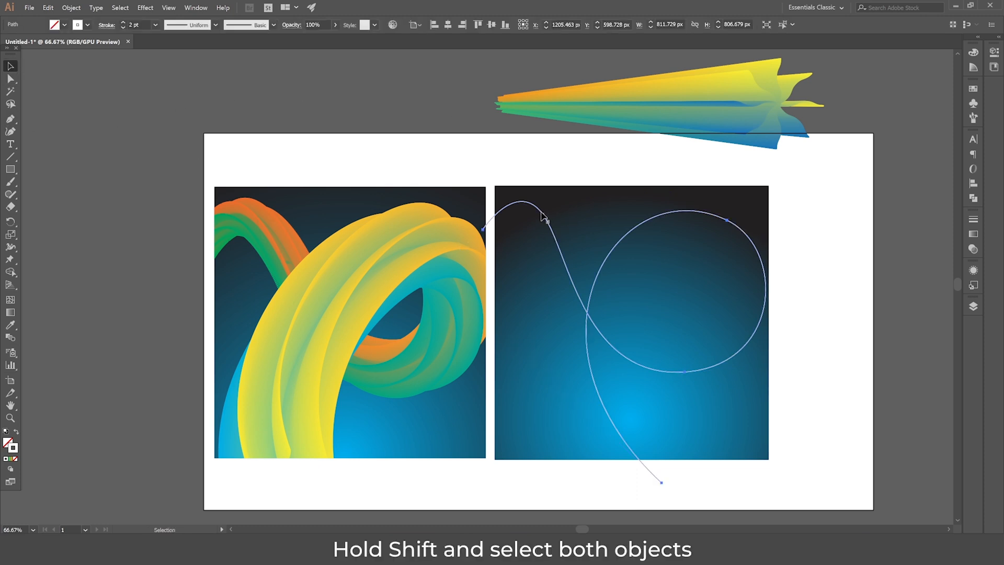
shift+click(572, 103)
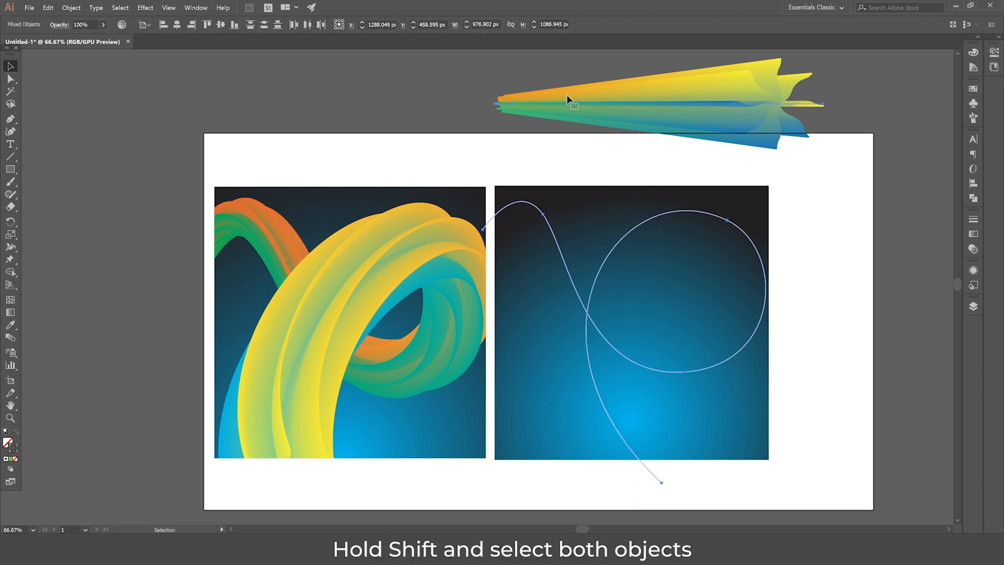
click(71, 7)
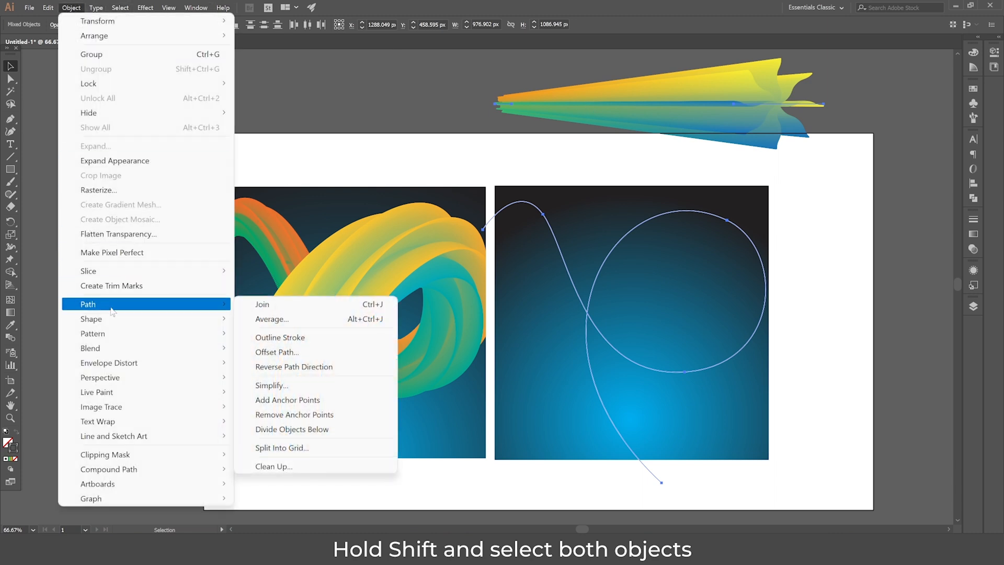
mouse_move(116, 354)
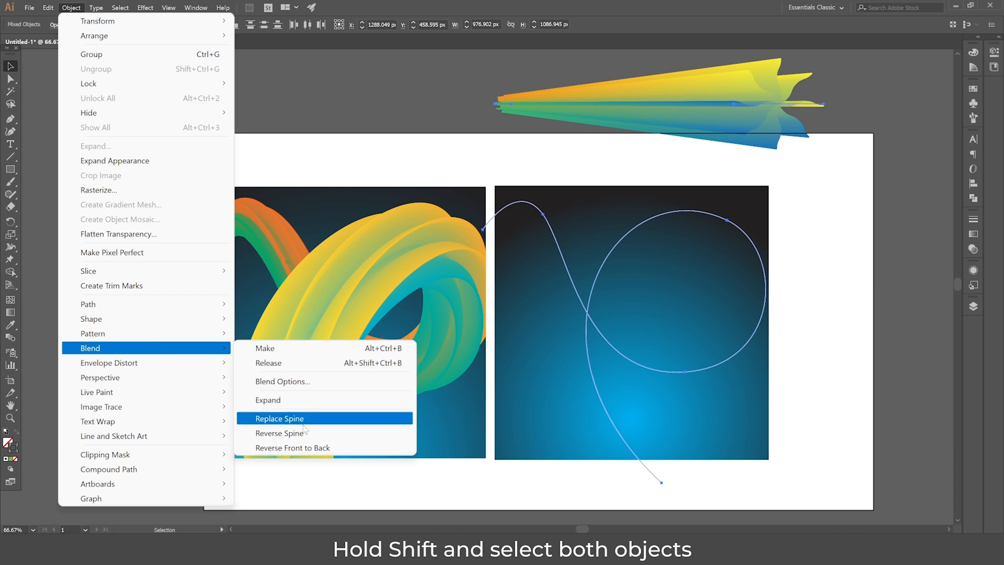
click(280, 419)
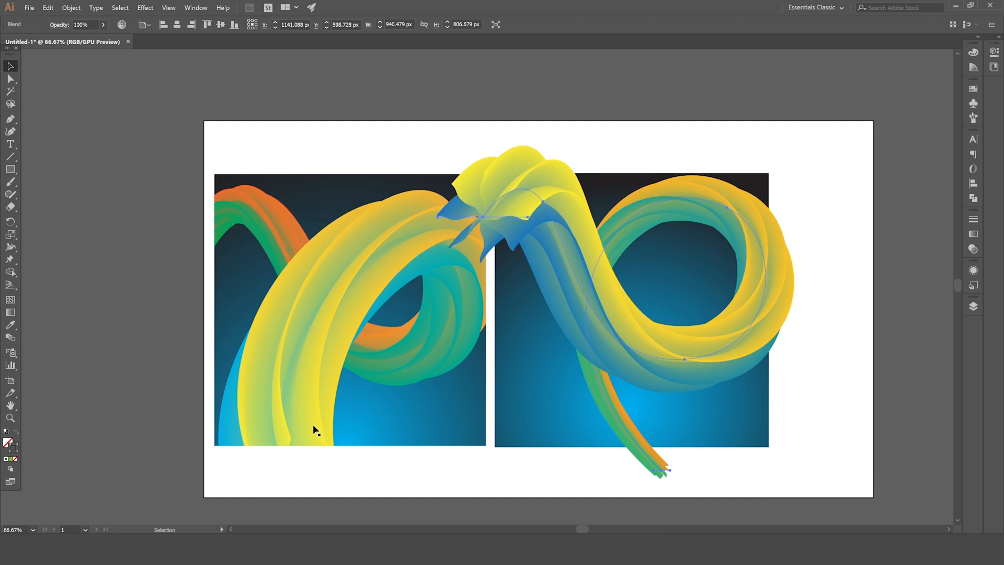
scroll(627, 332, down, 1)
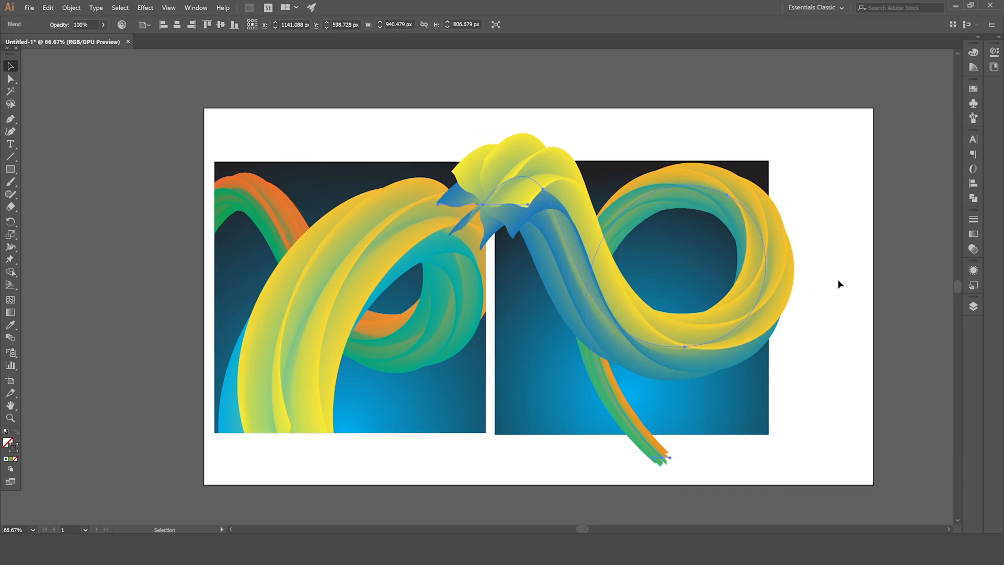
Step: Isolate the ribbon blend, select its path, reverse the spine direction and exit isolation mode
double_click(639, 201)
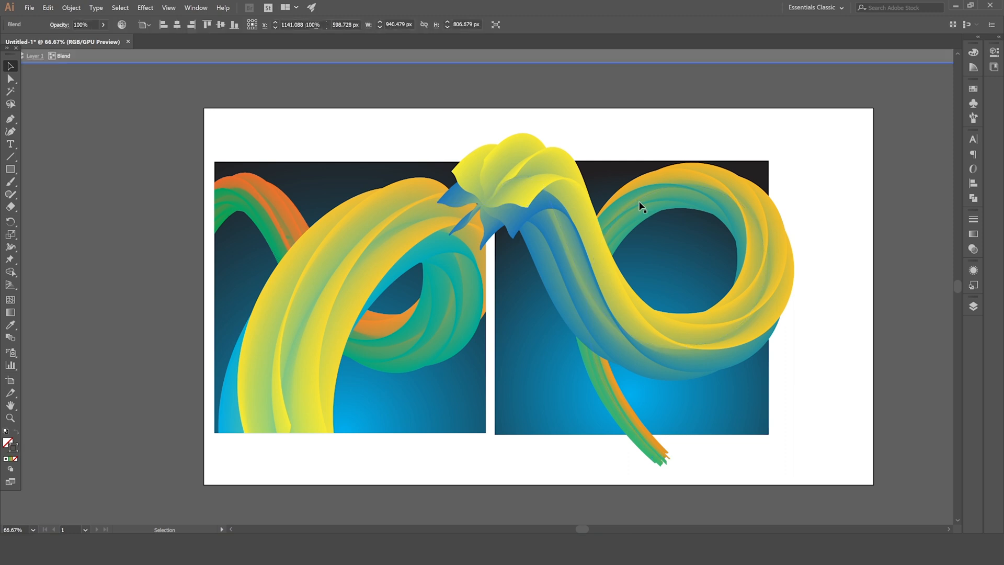
click(639, 201)
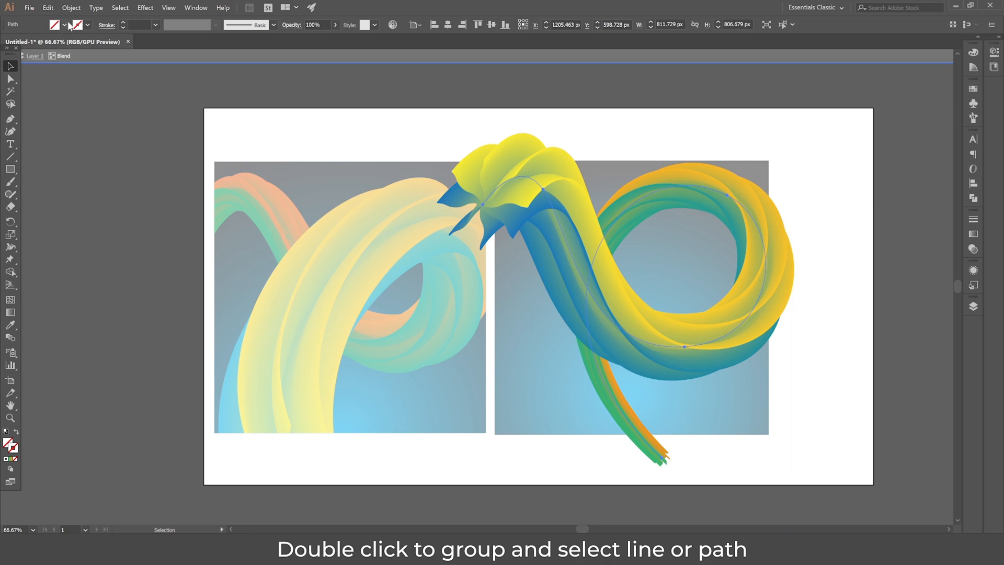
click(106, 25)
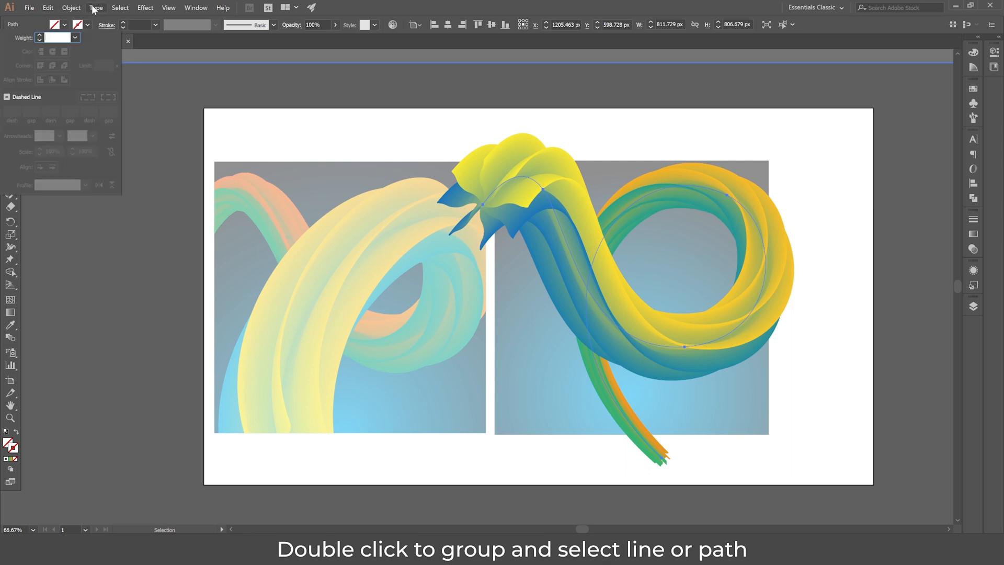
click(71, 8)
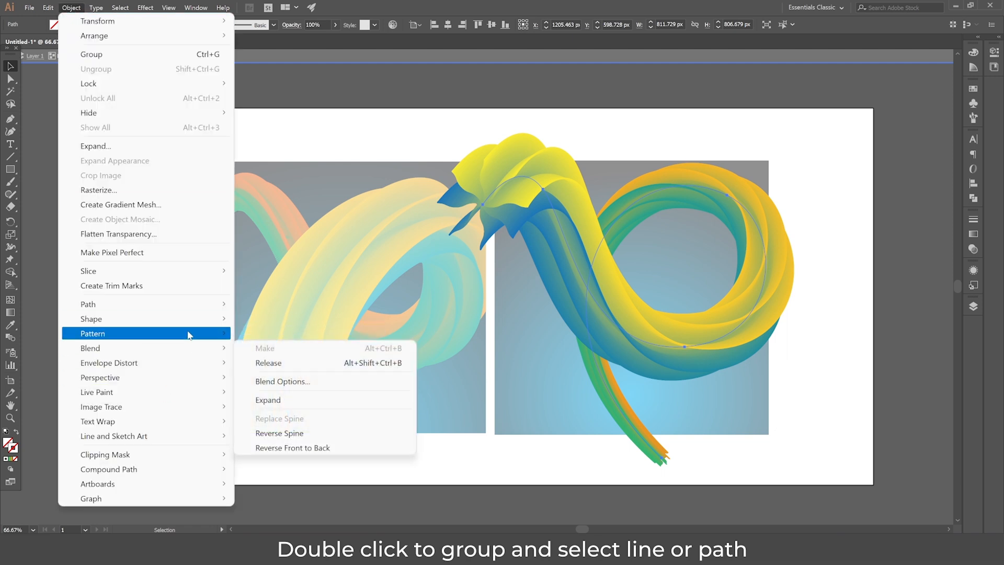
mouse_move(189, 318)
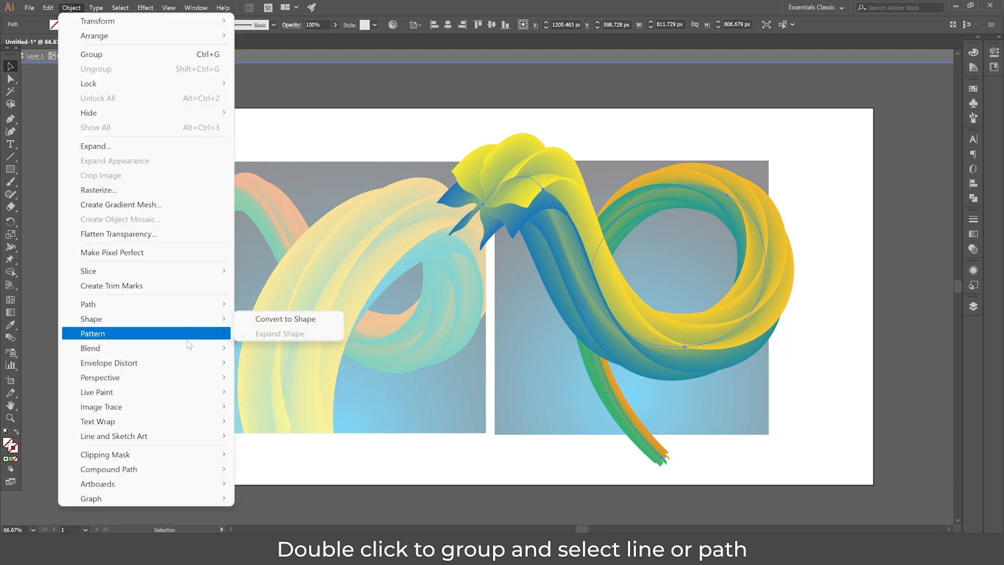
mouse_move(194, 348)
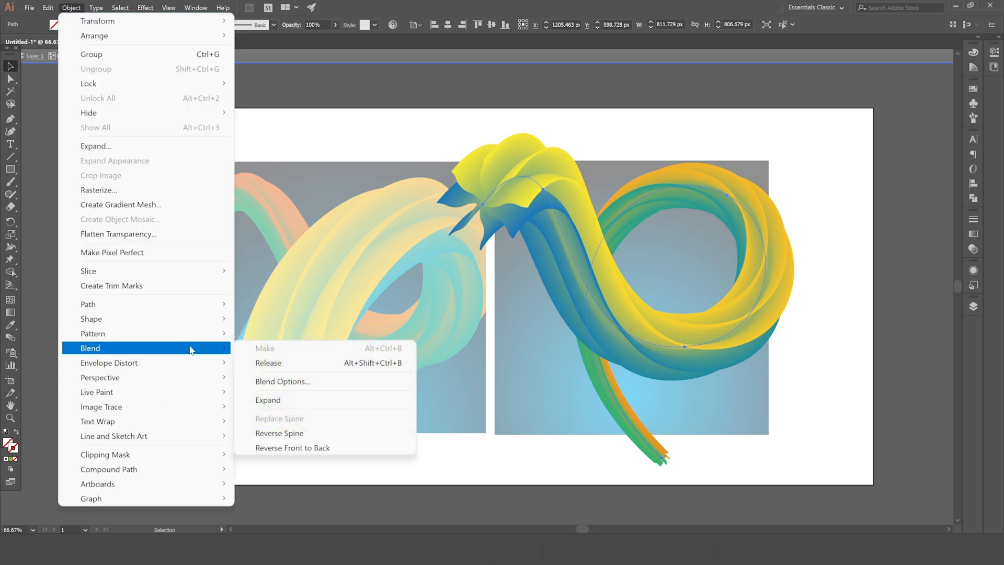
click(286, 434)
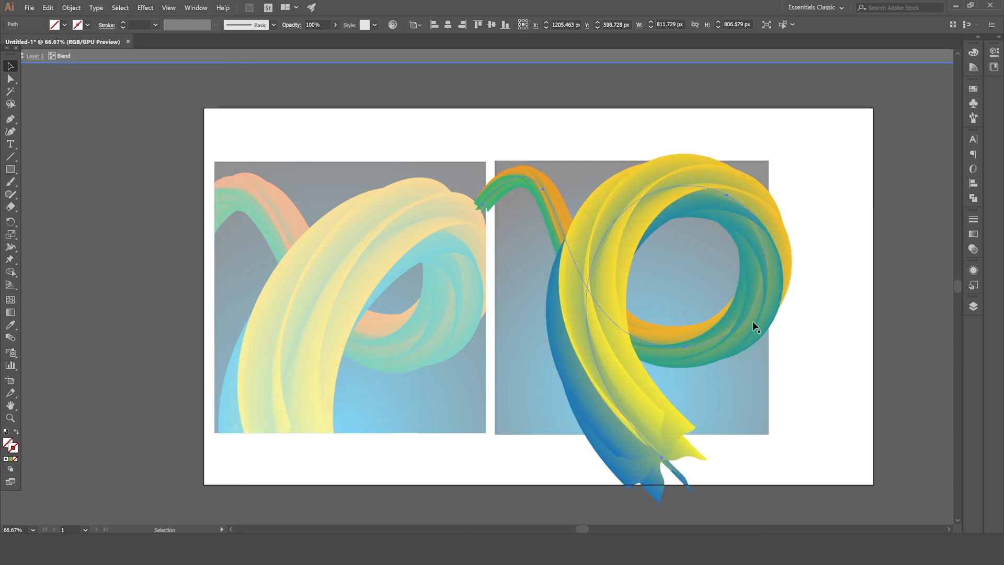
scroll(787, 330, down, 1)
double_click(793, 330)
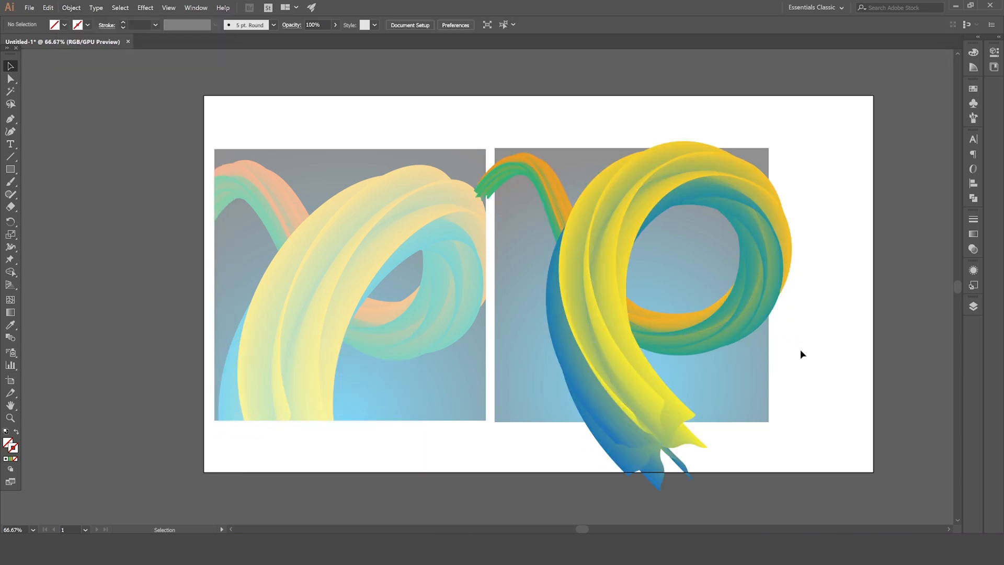
scroll(815, 337, down, 1)
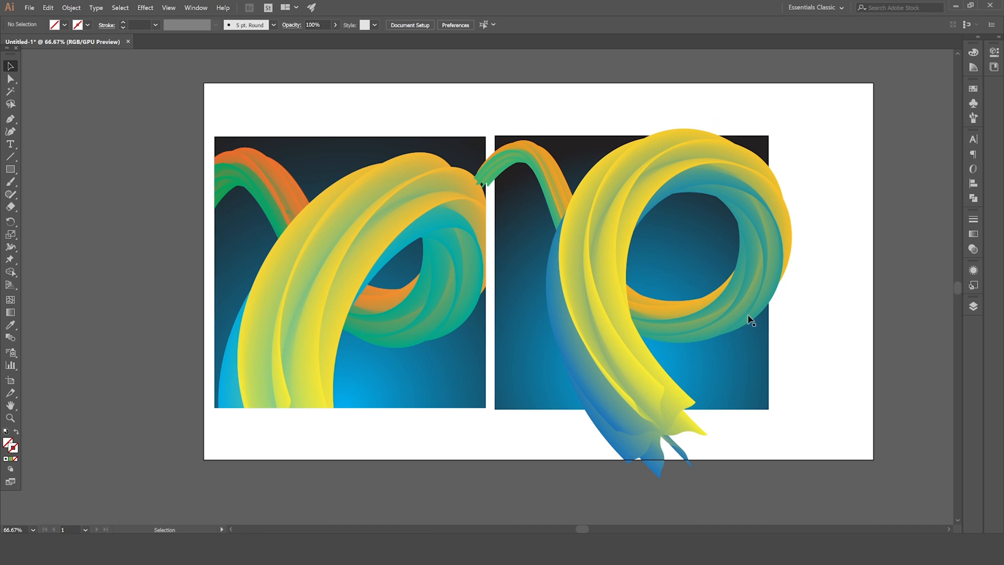
Step: Move the ribbon spine's upper loop anchor left and down to about X 1418, Y 295 px, and shift its bottom loop anchor slightly left
click(560, 266)
click(832, 301)
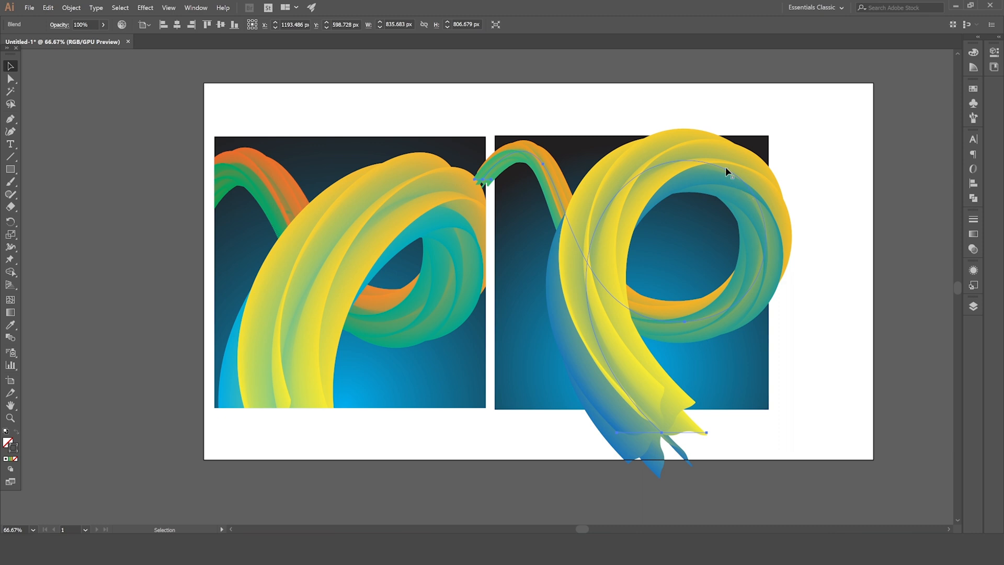
click(11, 78)
drag(727, 169, 699, 172)
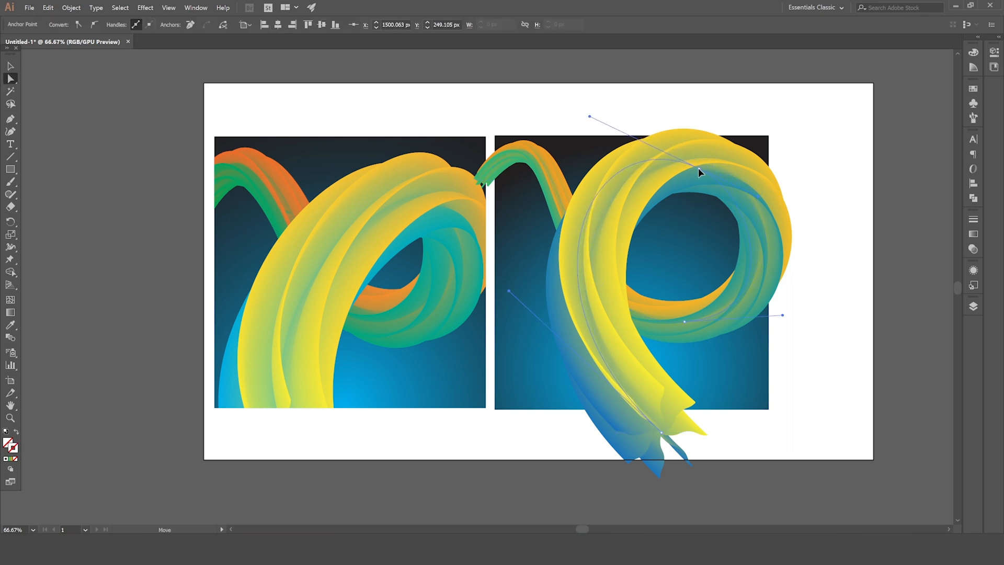
click(683, 328)
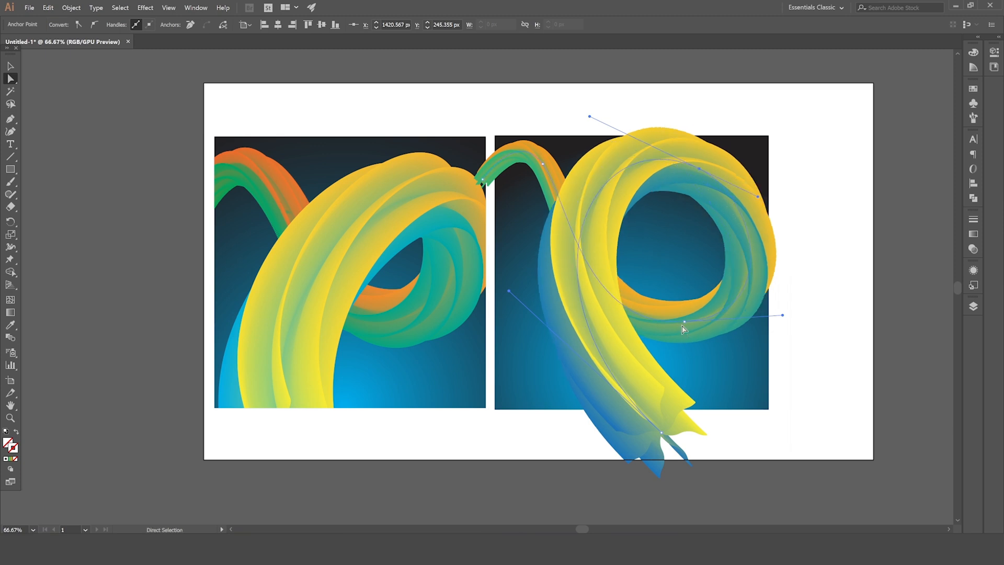
drag(685, 323, 666, 327)
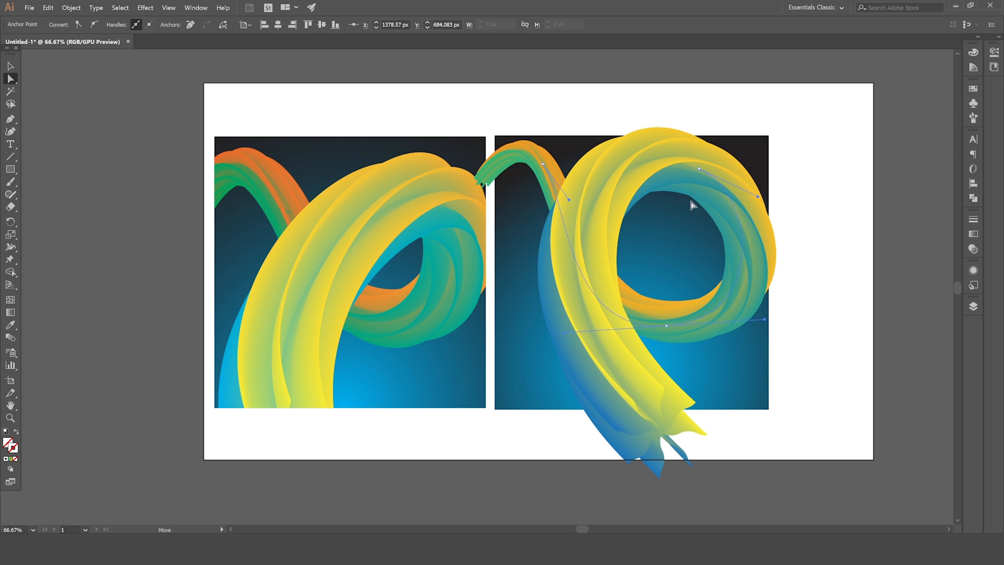
drag(700, 167, 700, 190)
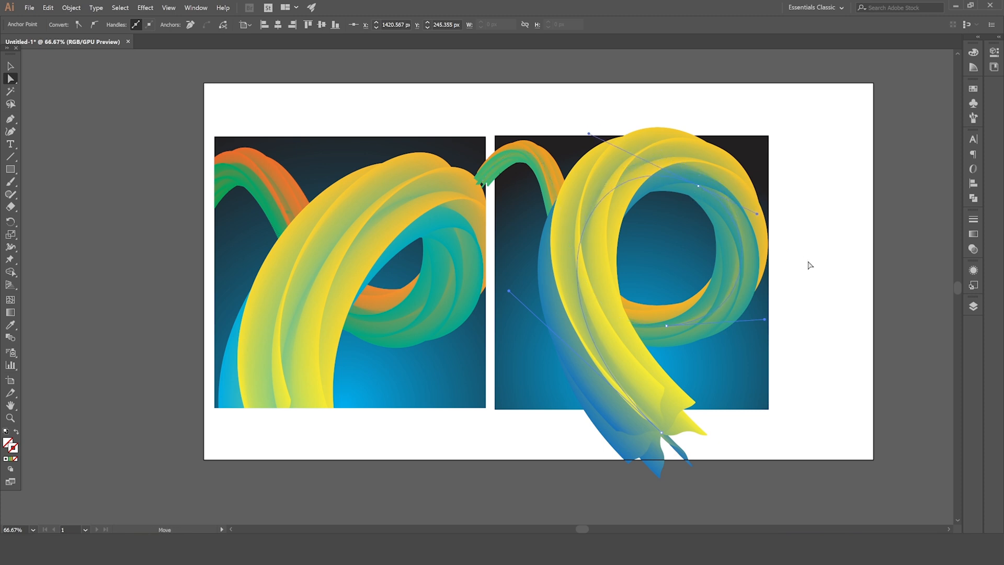
click(11, 66)
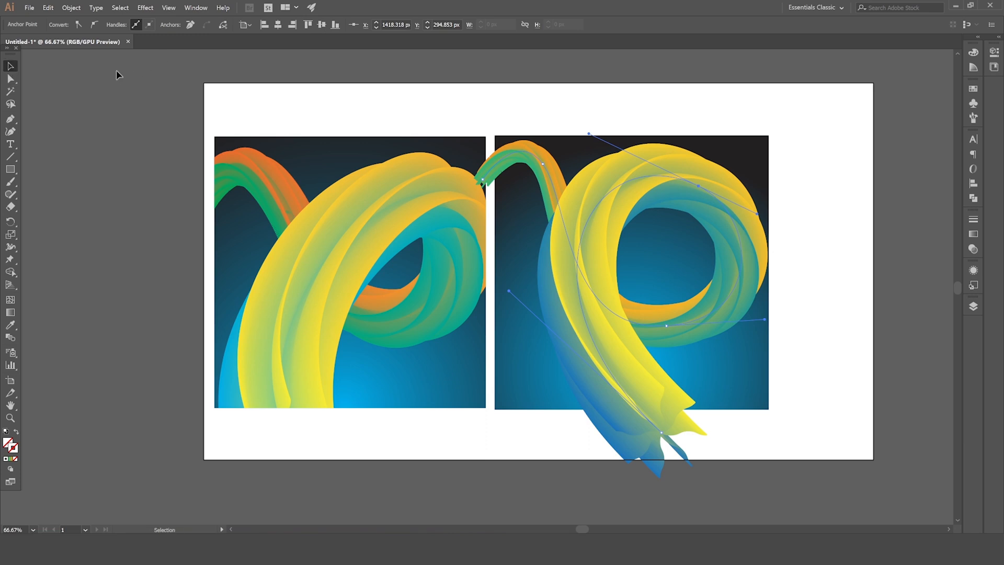
click(197, 58)
Step: Copy the gradient background square behind the ribbon and paste the duplicate in place, in front of the artwork
click(523, 206)
right_click(522, 205)
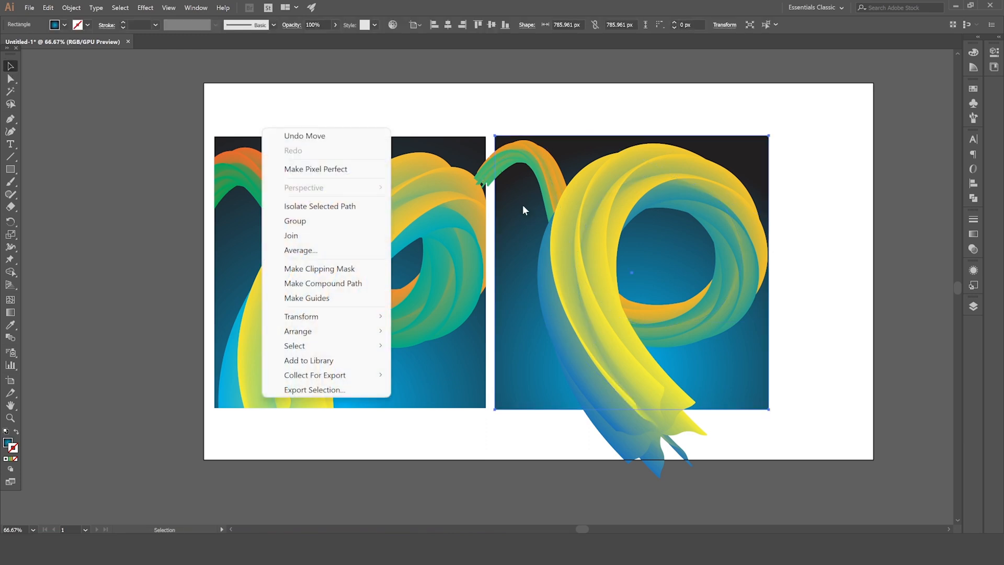
key(Escape)
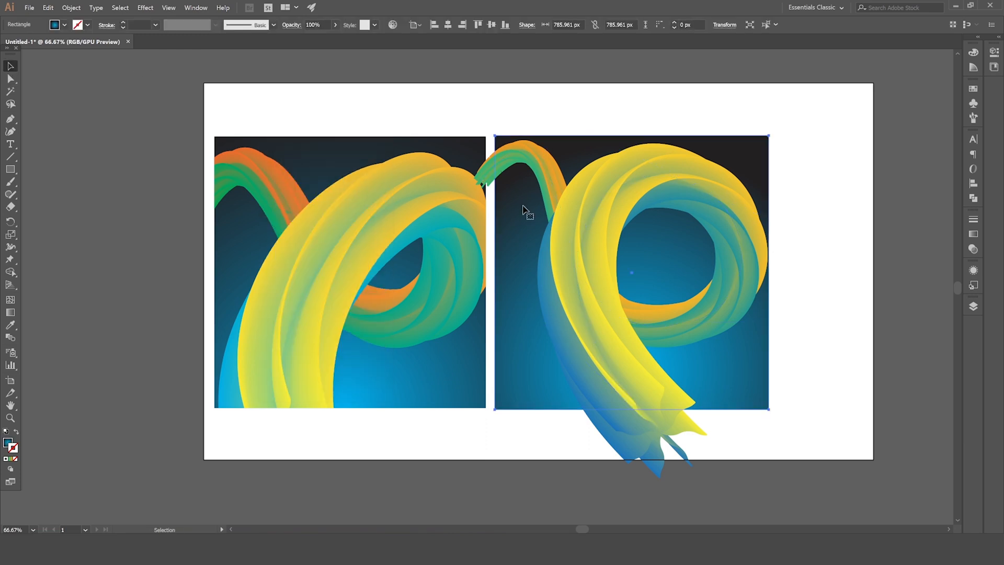
click(67, 11)
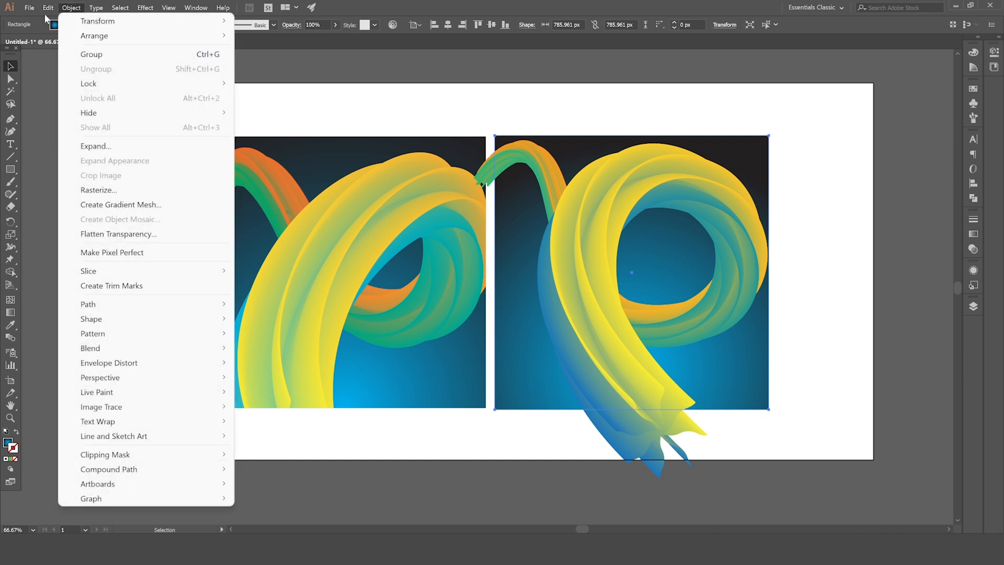
mouse_move(49, 14)
click(68, 69)
click(49, 8)
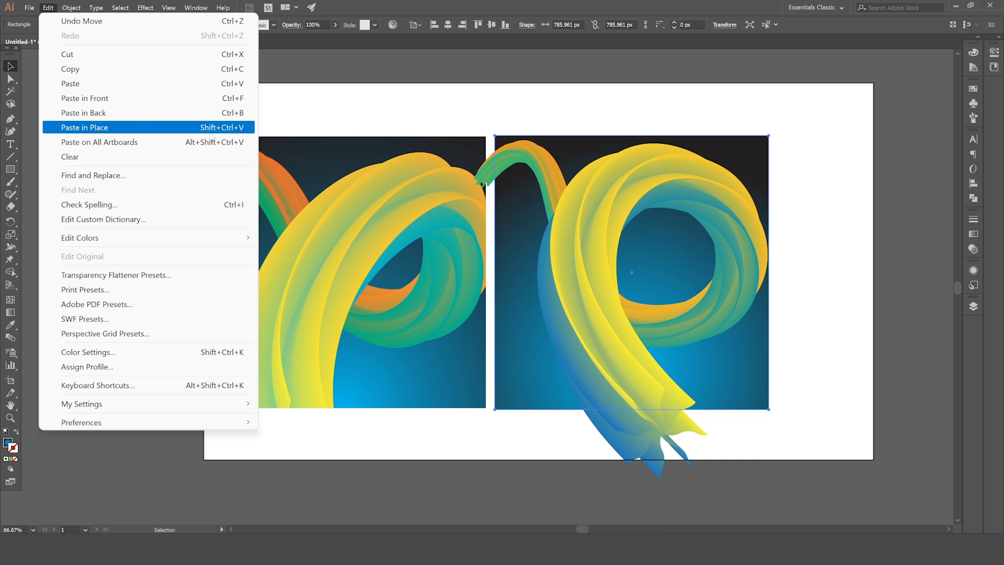
click(217, 129)
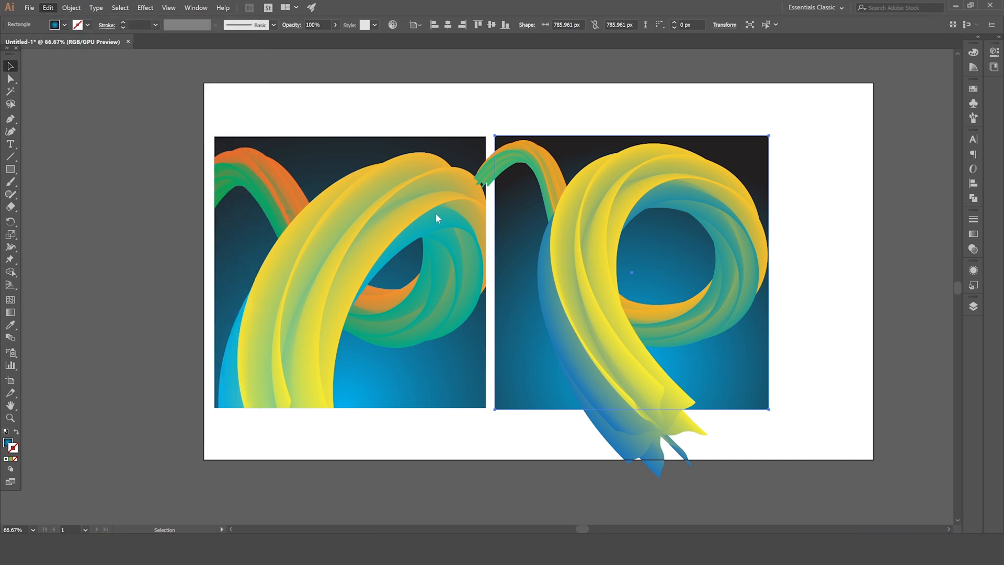
click(777, 451)
Step: Select the duplicate square together with the ribbon blend, make a clipping mask from them and deselect
click(677, 288)
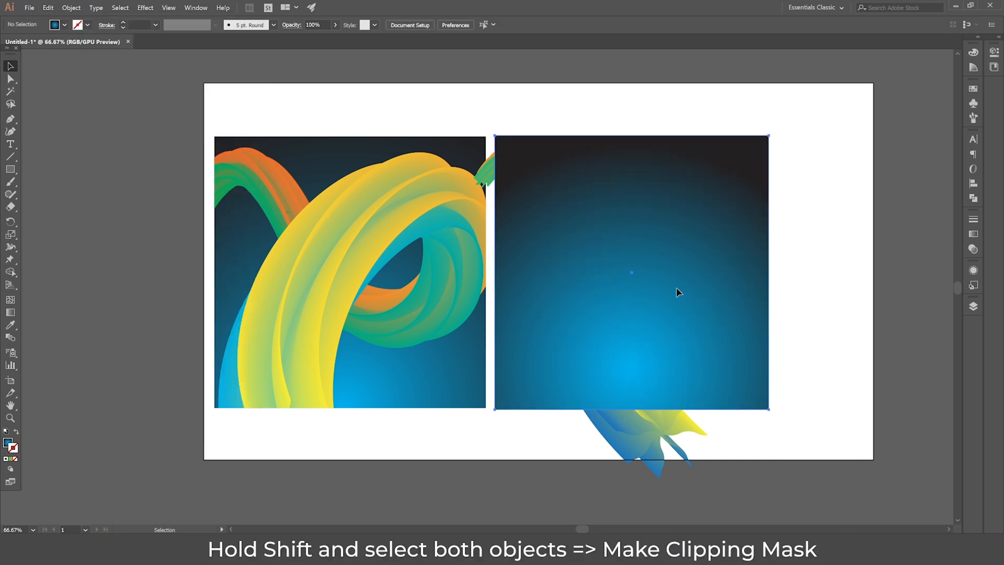
shift+click(621, 422)
right_click(263, 237)
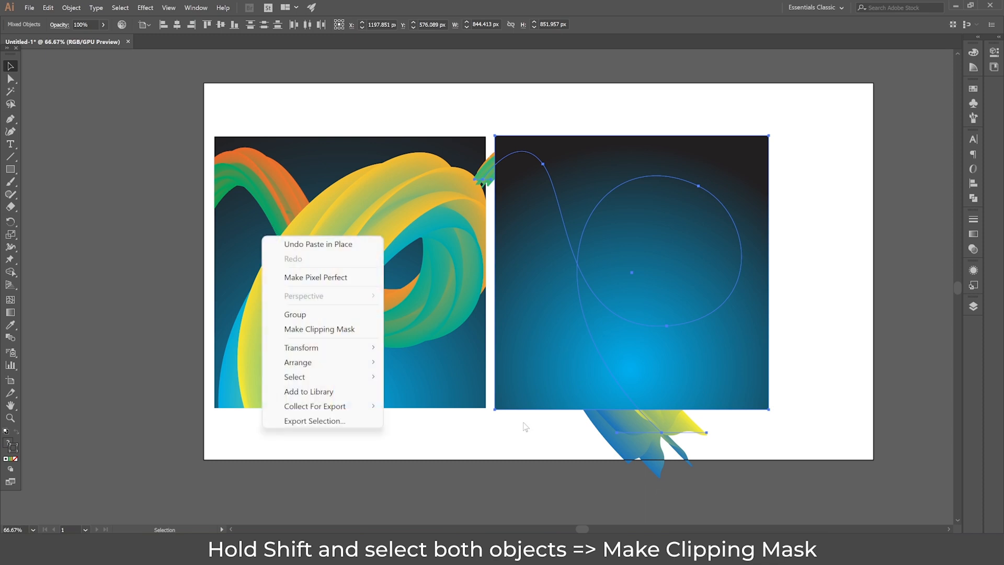
click(329, 331)
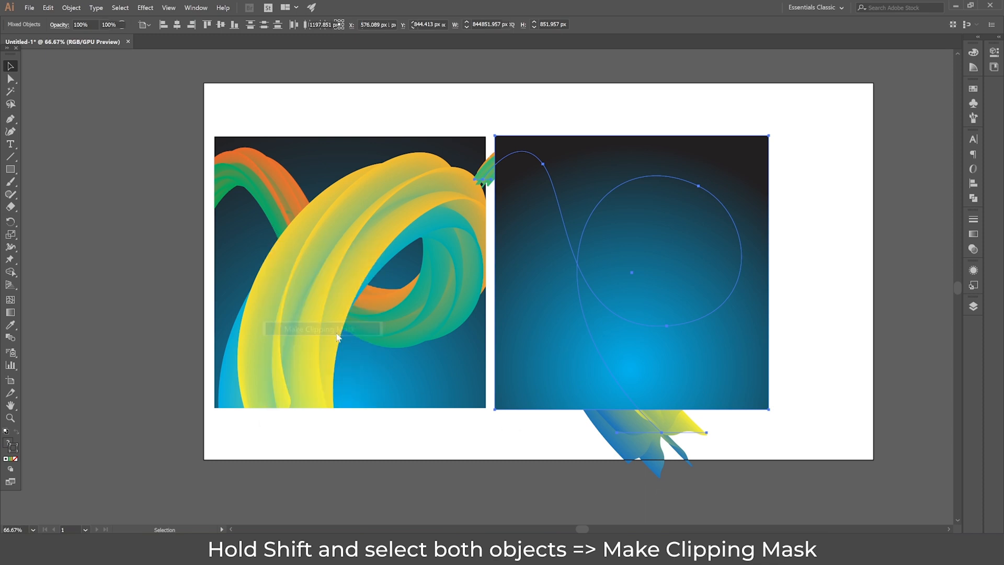
click(799, 271)
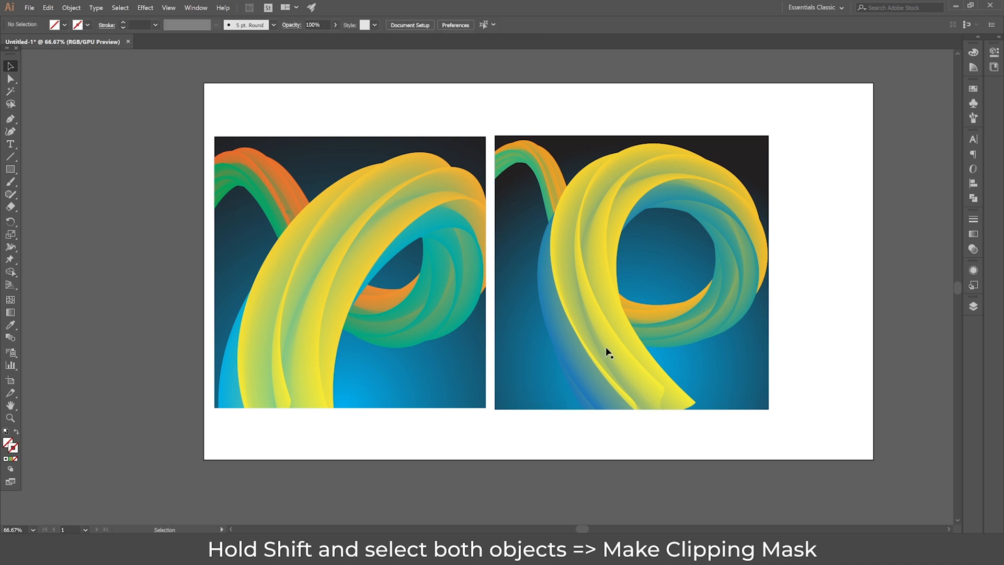
scroll(616, 373, down, 1)
scroll(621, 384, up, 1)
drag(584, 344, 627, 347)
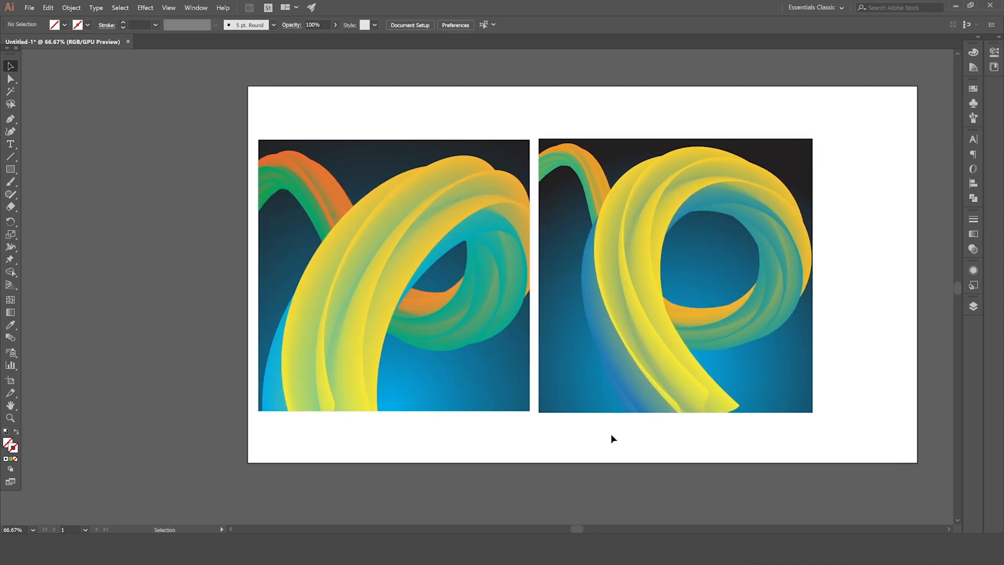